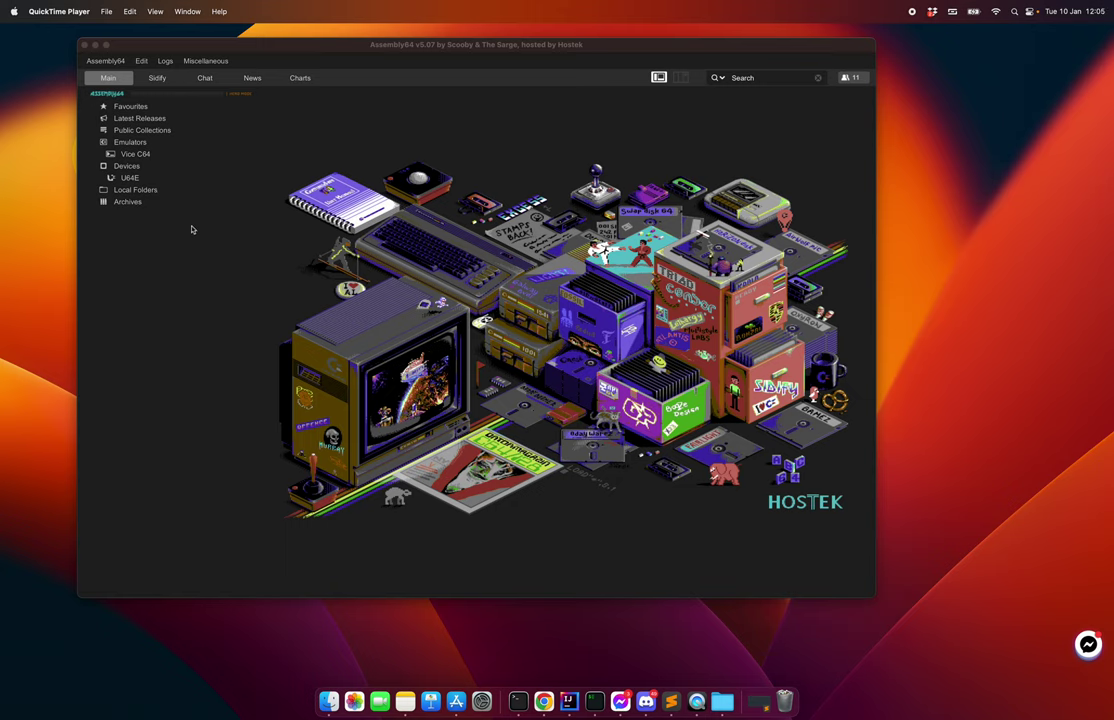
Create a new D64 disk named MY DISK among the locally created disks
{"action": "double_click", "coordinate": [135, 189]}
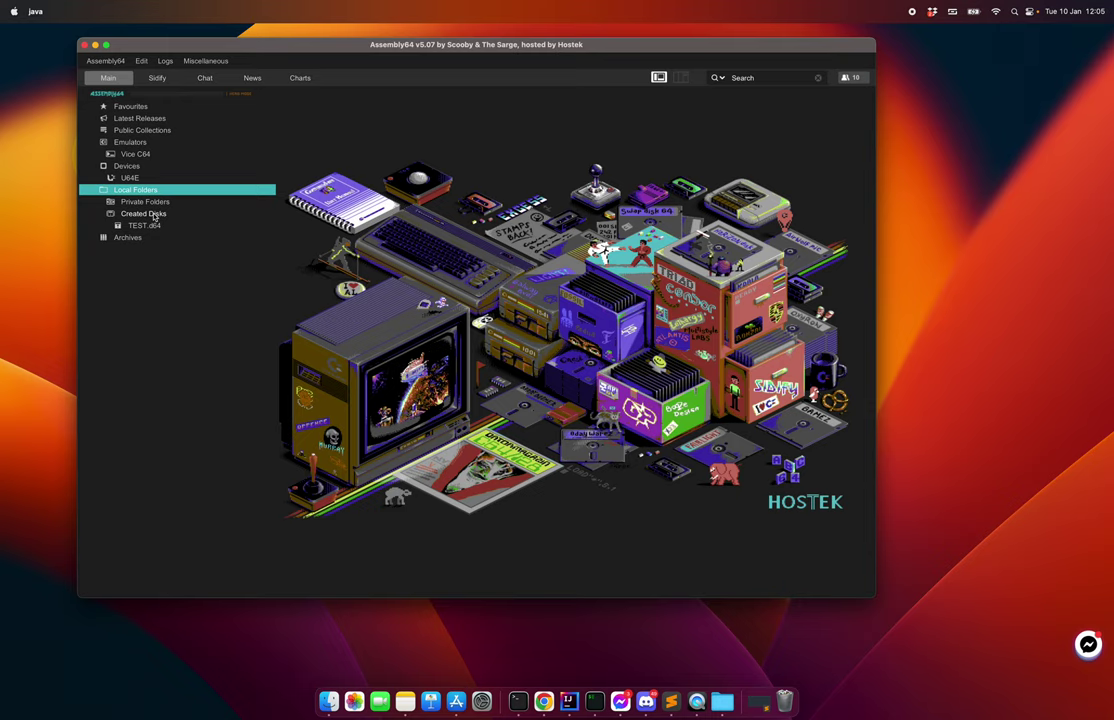
{"action": "right_click", "coordinate": [155, 216]}
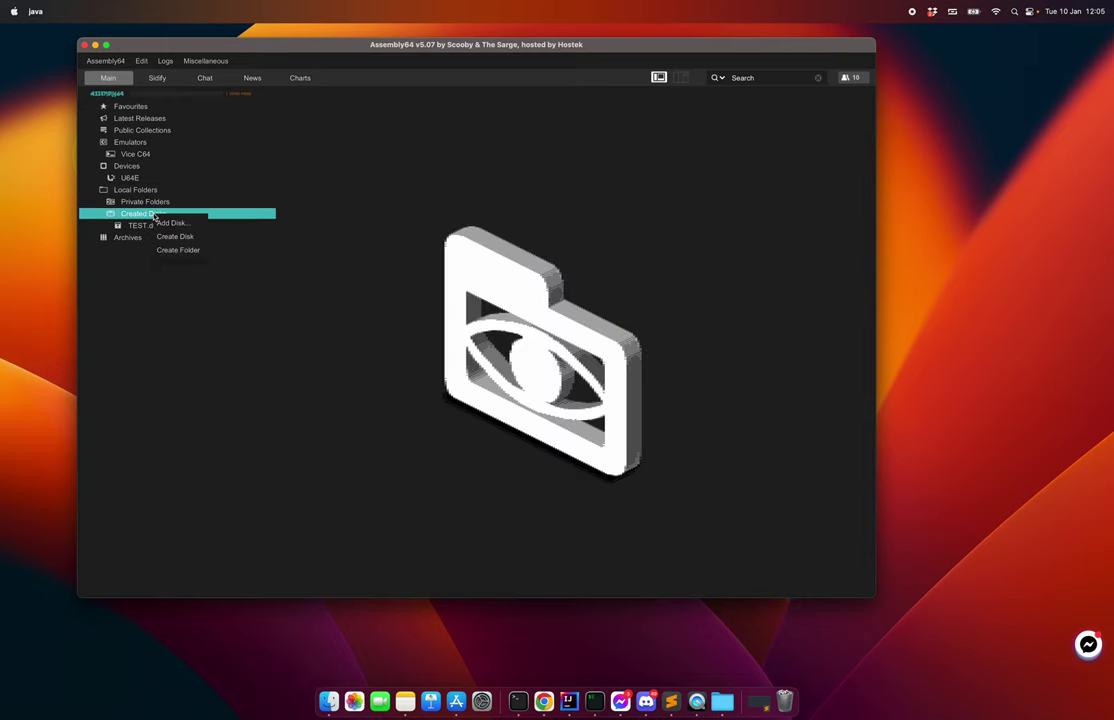
{"action": "left_click", "coordinate": [173, 237]}
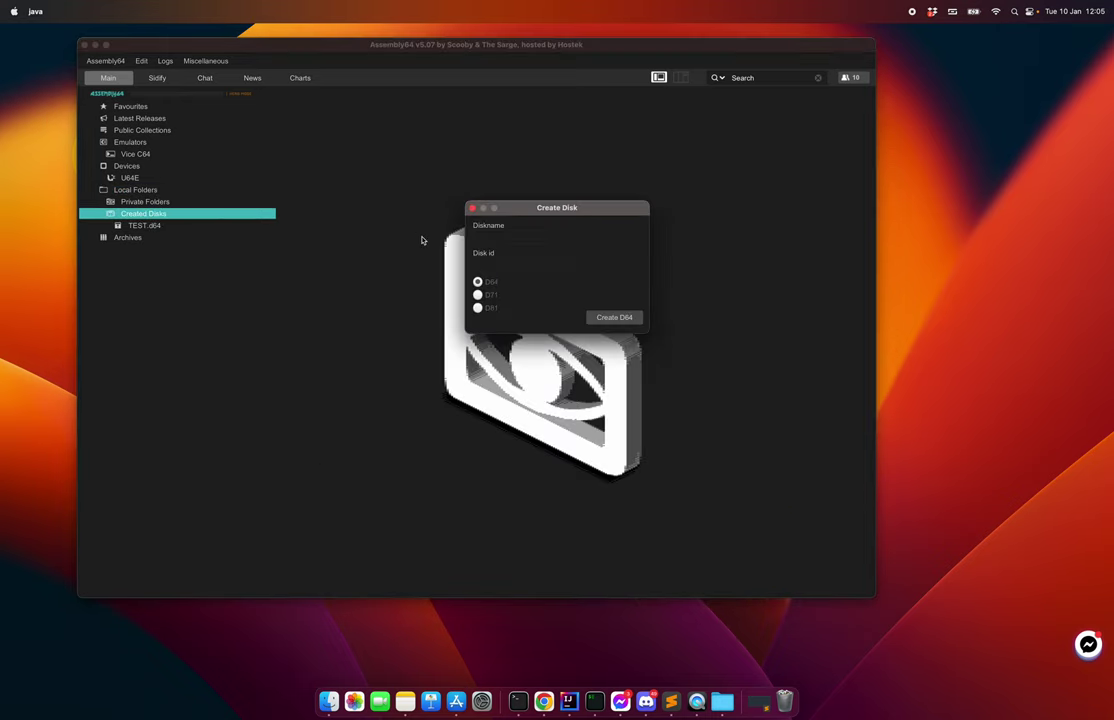
{"action": "type", "text": "MY DISK"}
{"action": "left_click", "coordinate": [619, 318]}
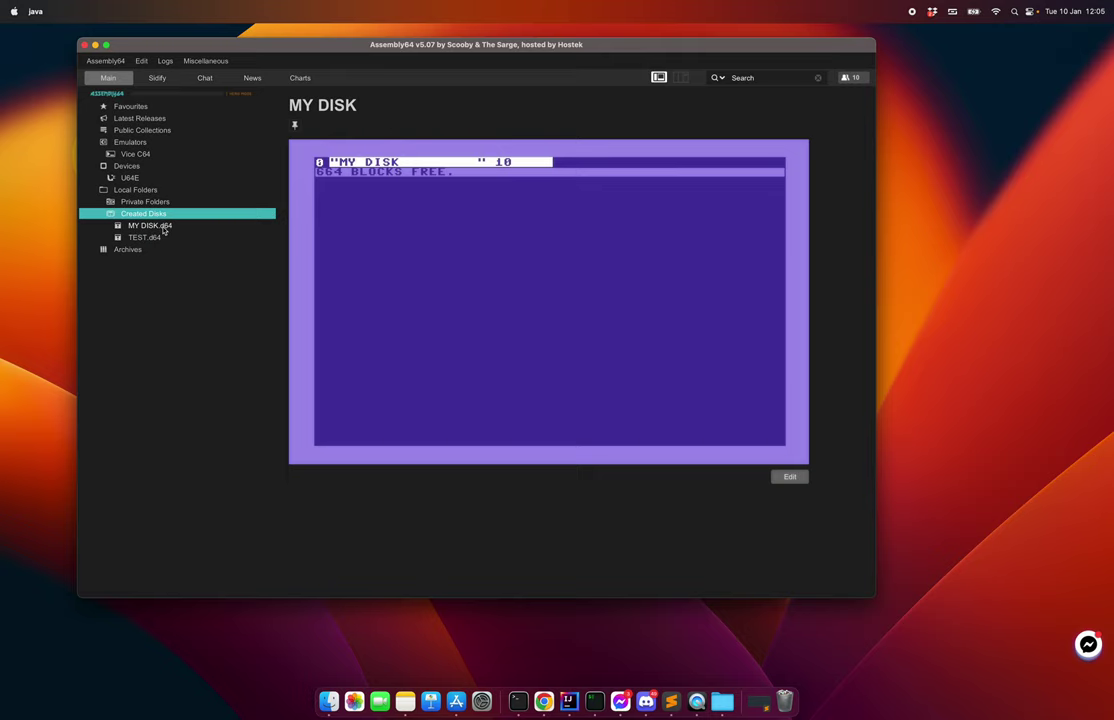
Open MY DISK for editing in the main window and enlarge the window to fit the whole disk editor
{"action": "left_click", "coordinate": [789, 478]}
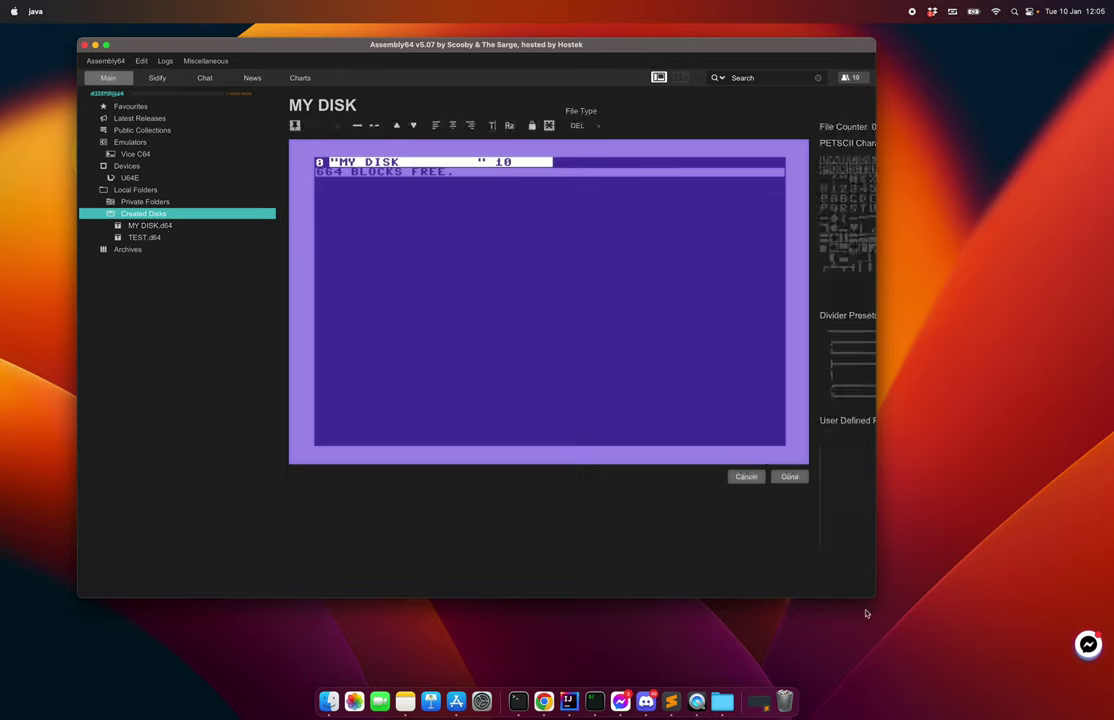
{"action": "left_click_drag", "start_coordinate": [872, 596], "coordinate": [1053, 638]}
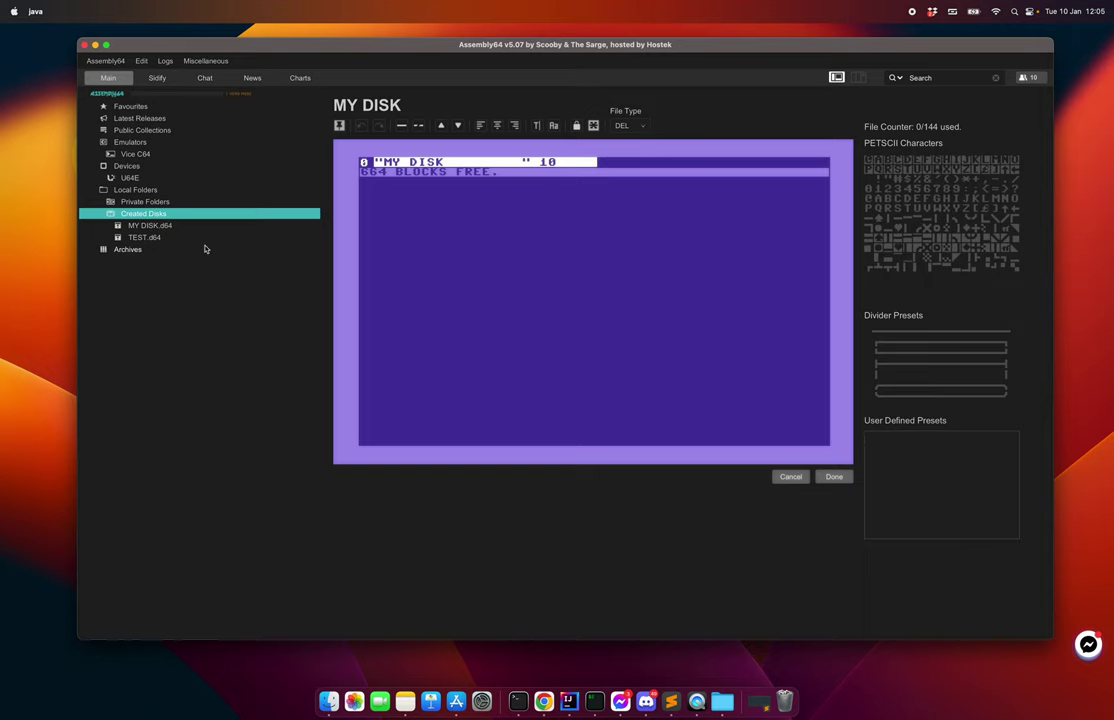
View MY DISK.d64 in a new window and arrange it beside a smaller main window
{"action": "right_click", "coordinate": [152, 228]}
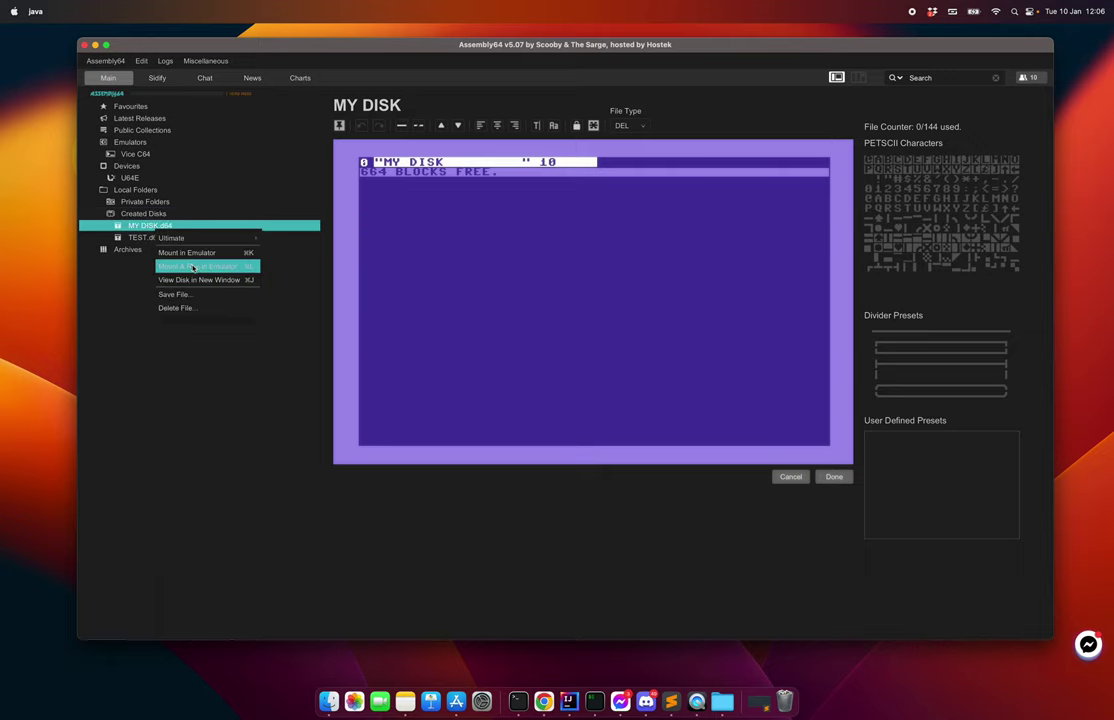
{"action": "left_click", "coordinate": [199, 280]}
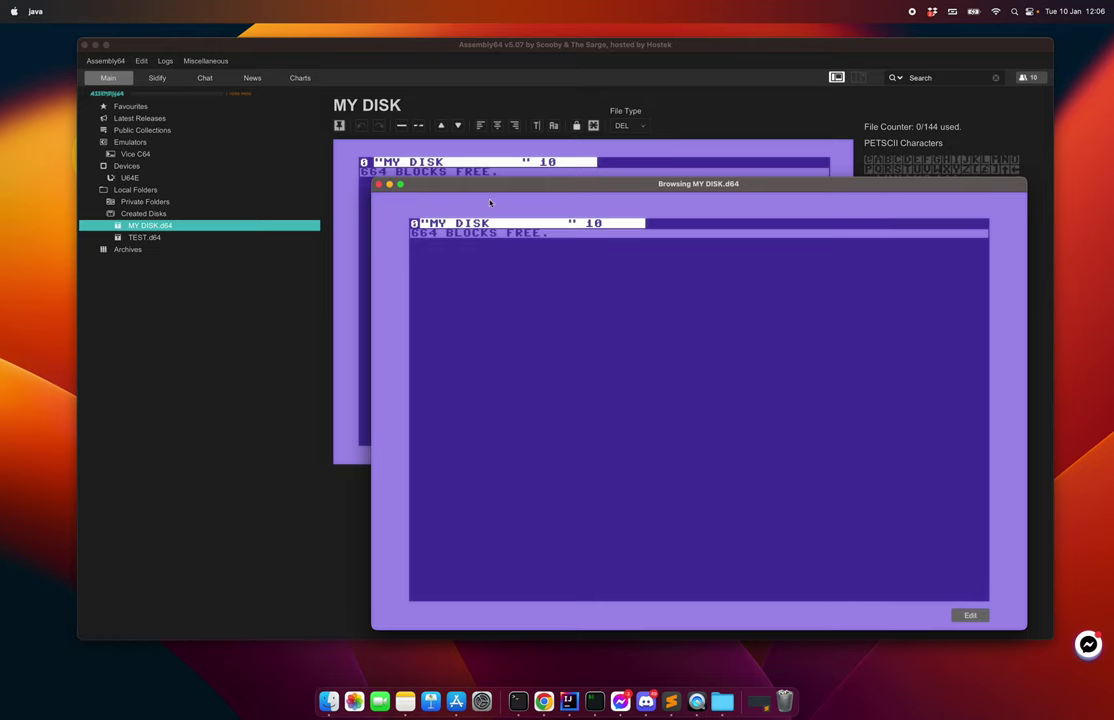
{"action": "left_click_drag", "start_coordinate": [472, 186], "coordinate": [576, 345]}
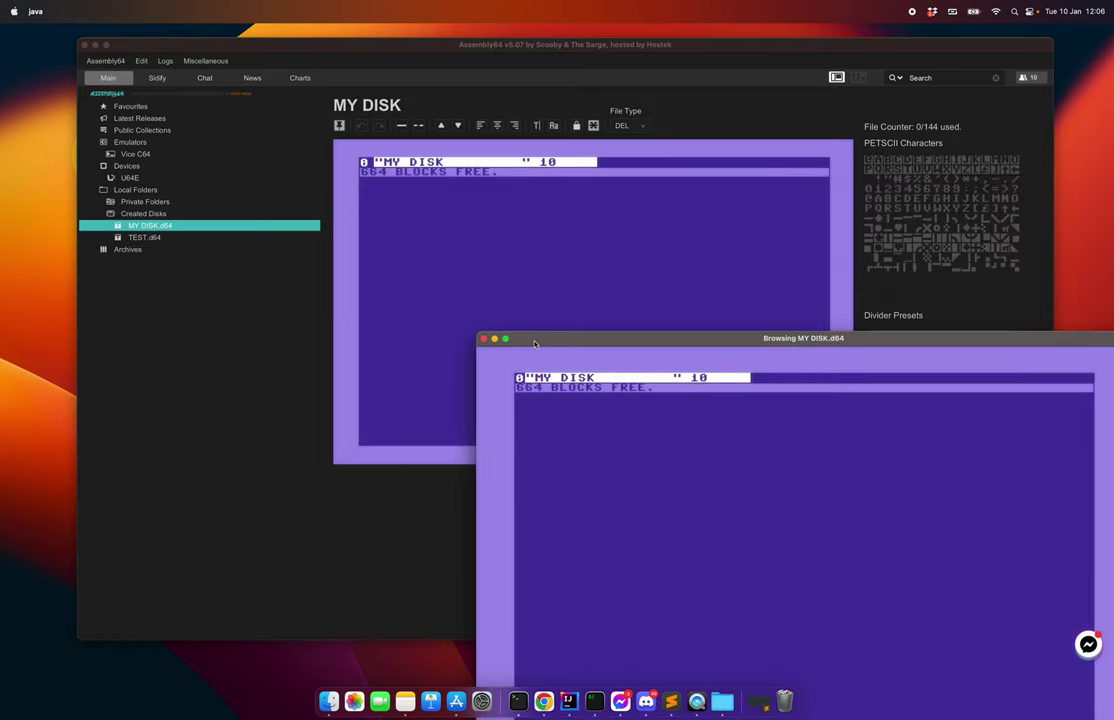
{"action": "left_click", "coordinate": [518, 267]}
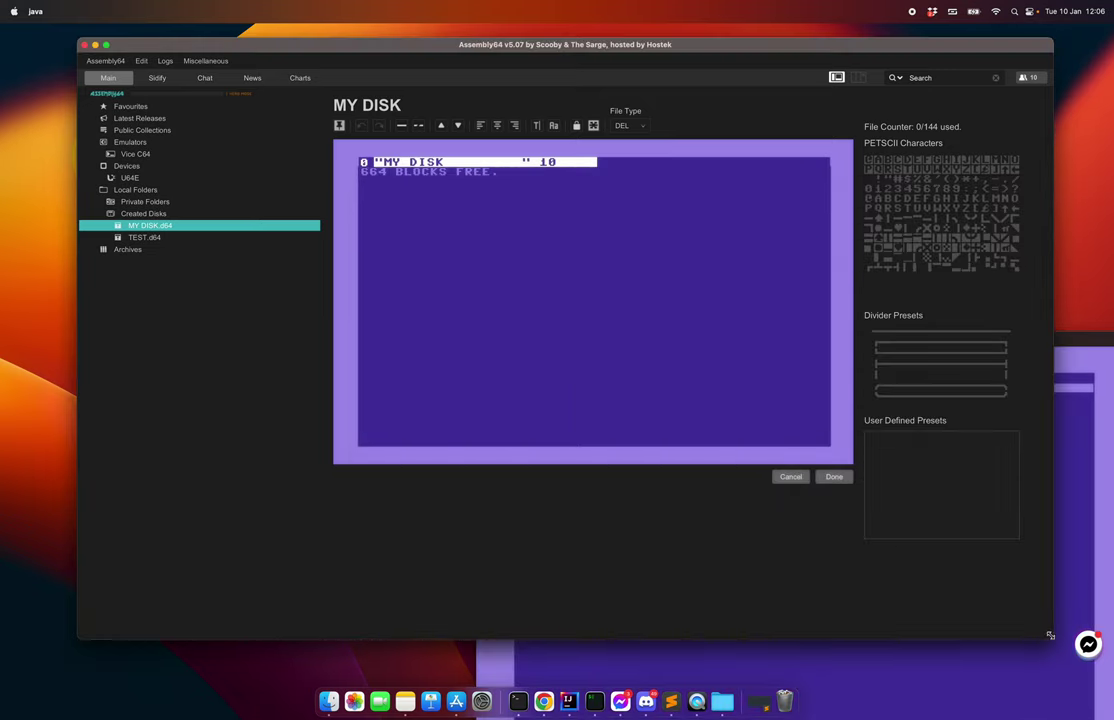
{"action": "left_click_drag", "start_coordinate": [1051, 636], "coordinate": [633, 506]}
{"action": "left_click_drag", "start_coordinate": [702, 344], "coordinate": [919, 231]}
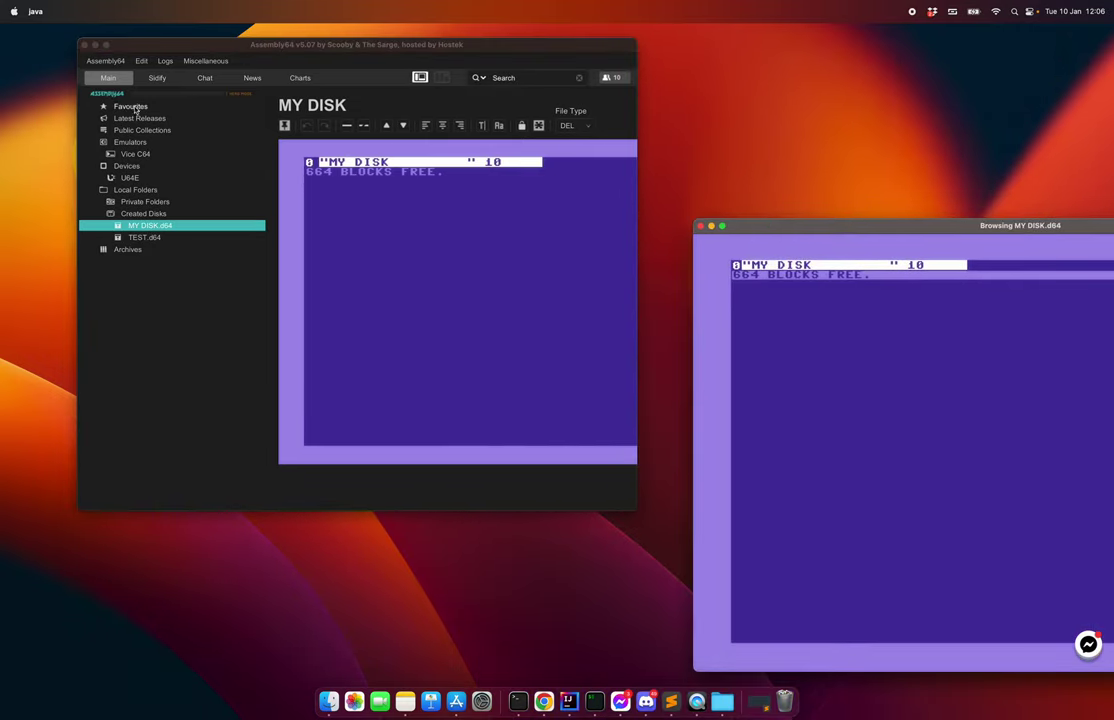
Expand the Games folder of the first favourite collection and try to copy the first Red Heat +7D disk into the separate MY DISK window
{"action": "left_click", "coordinate": [130, 106]}
{"action": "left_click", "coordinate": [138, 120]}
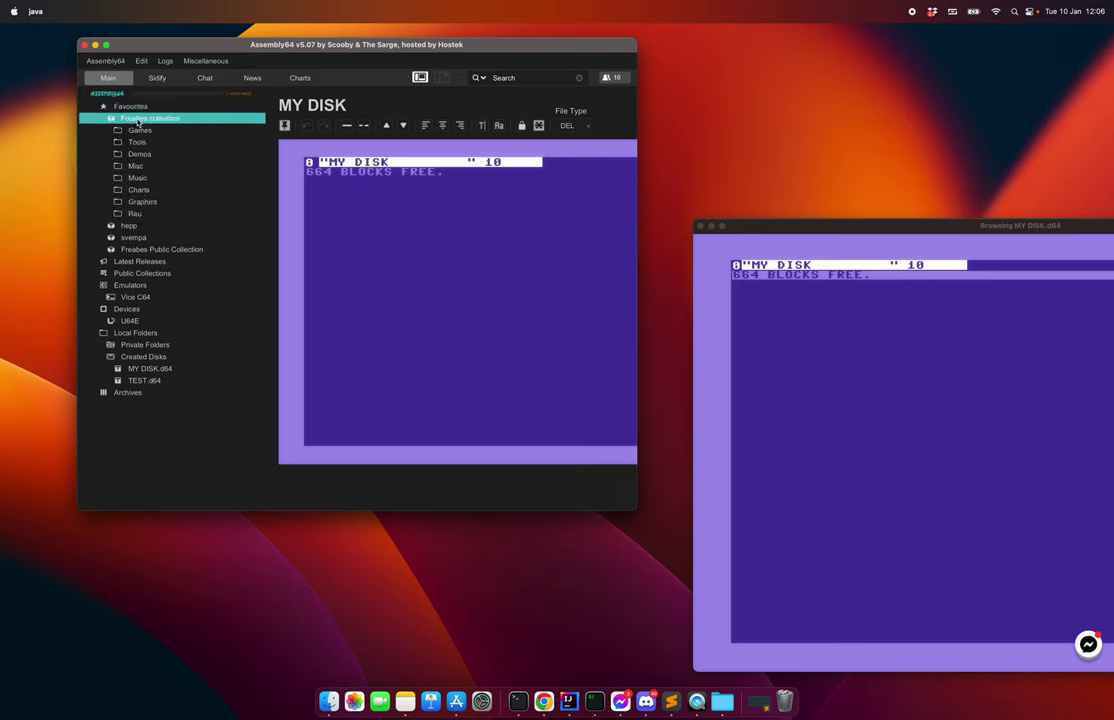
{"action": "left_click", "coordinate": [138, 130]}
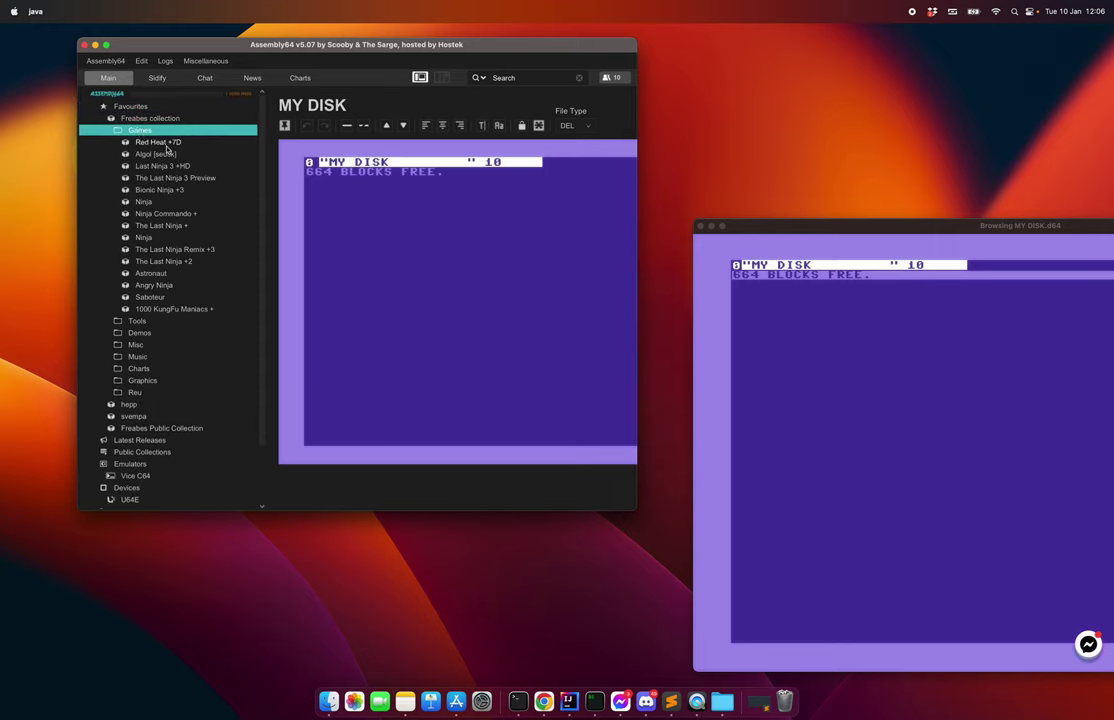
{"action": "left_click", "coordinate": [160, 142]}
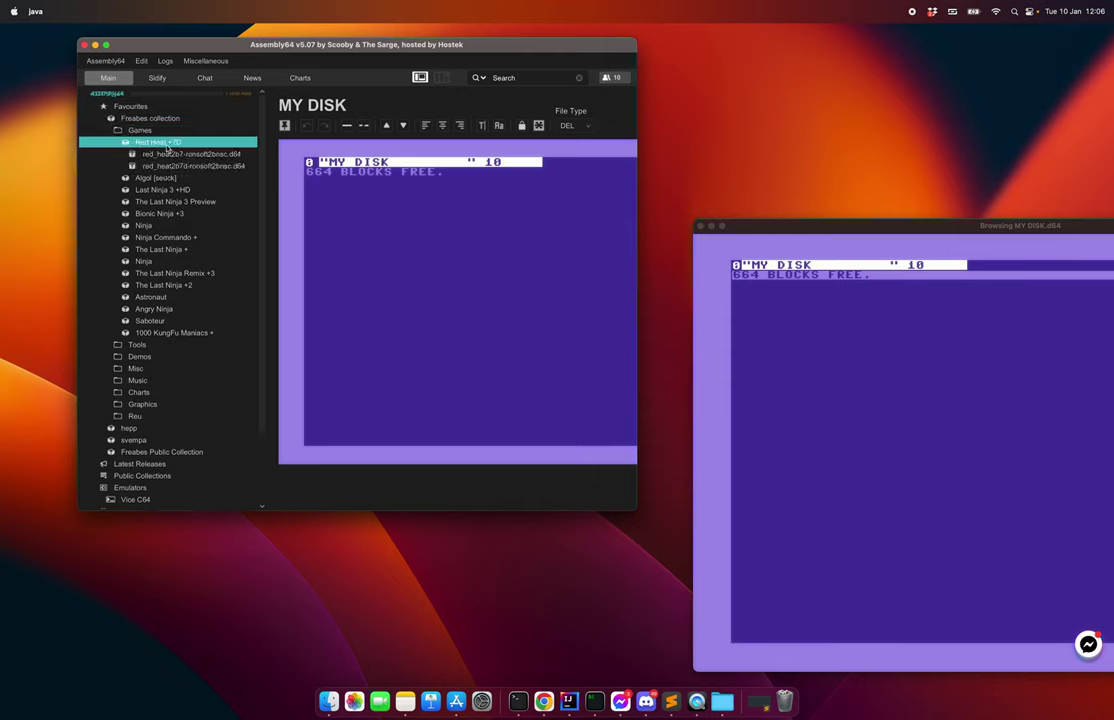
{"action": "left_click_drag", "start_coordinate": [175, 158], "coordinate": [871, 316]}
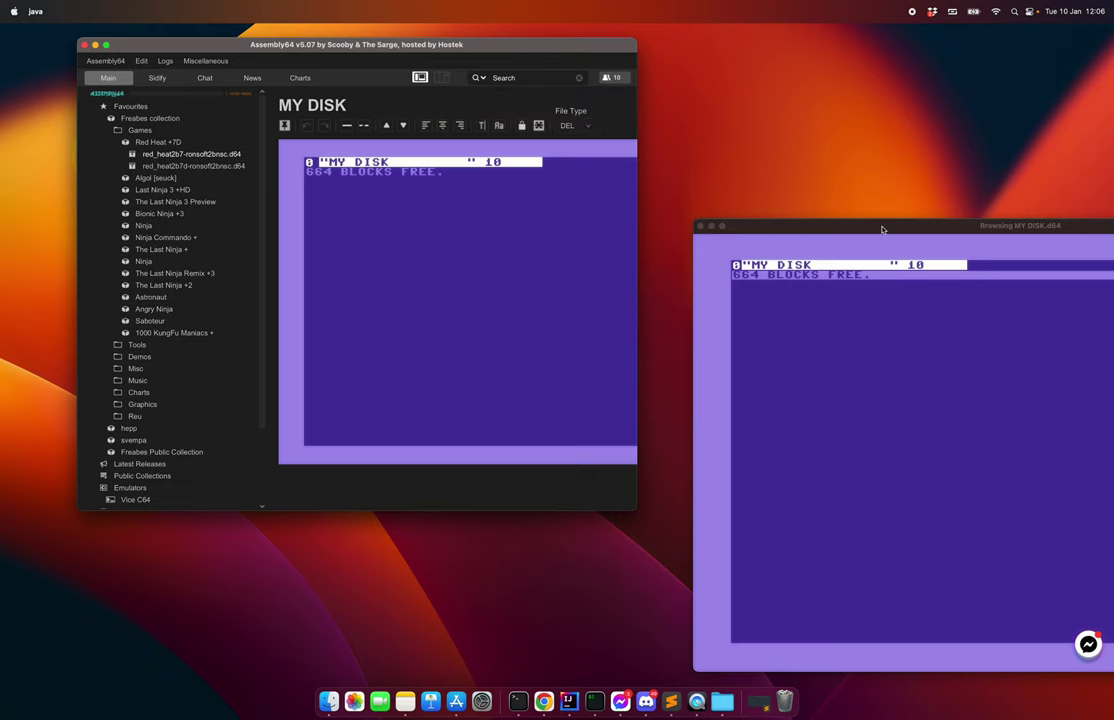
Enable editing in the separate MY DISK window and copy the contents of red_heat2b7-ronsoft2bnsc.d64 into it
{"action": "left_click_drag", "start_coordinate": [883, 229], "coordinate": [546, 163]}
{"action": "left_click", "coordinate": [953, 592]}
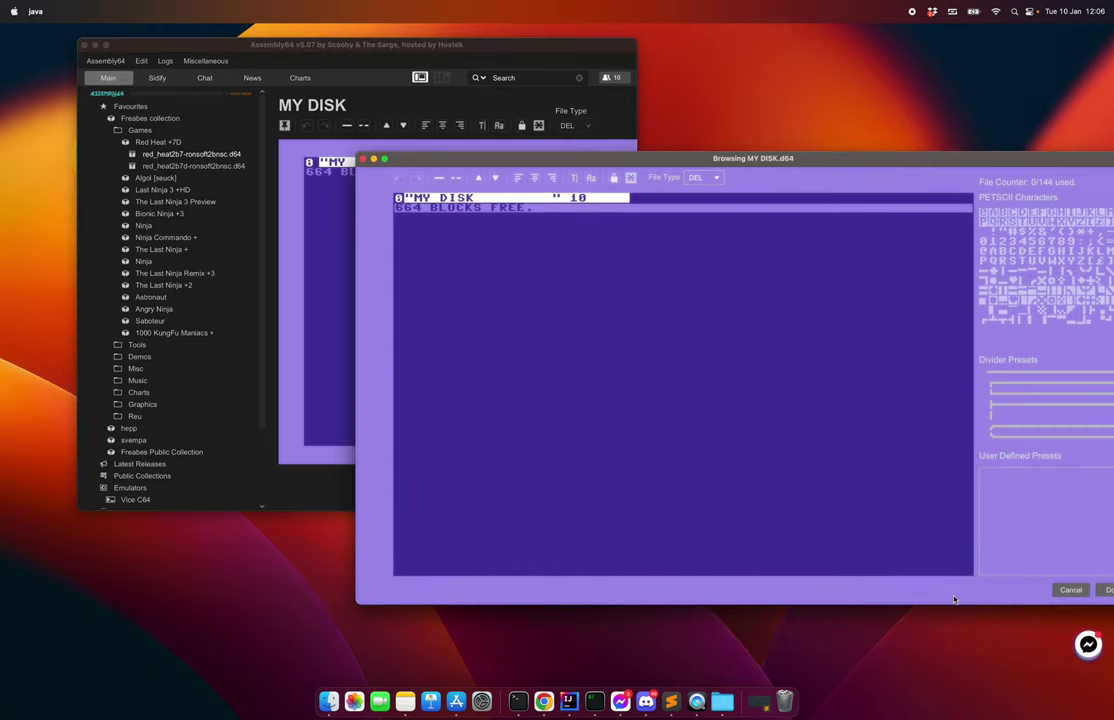
{"action": "left_click_drag", "start_coordinate": [700, 158], "coordinate": [894, 240]}
{"action": "left_click_drag", "start_coordinate": [195, 154], "coordinate": [735, 381]}
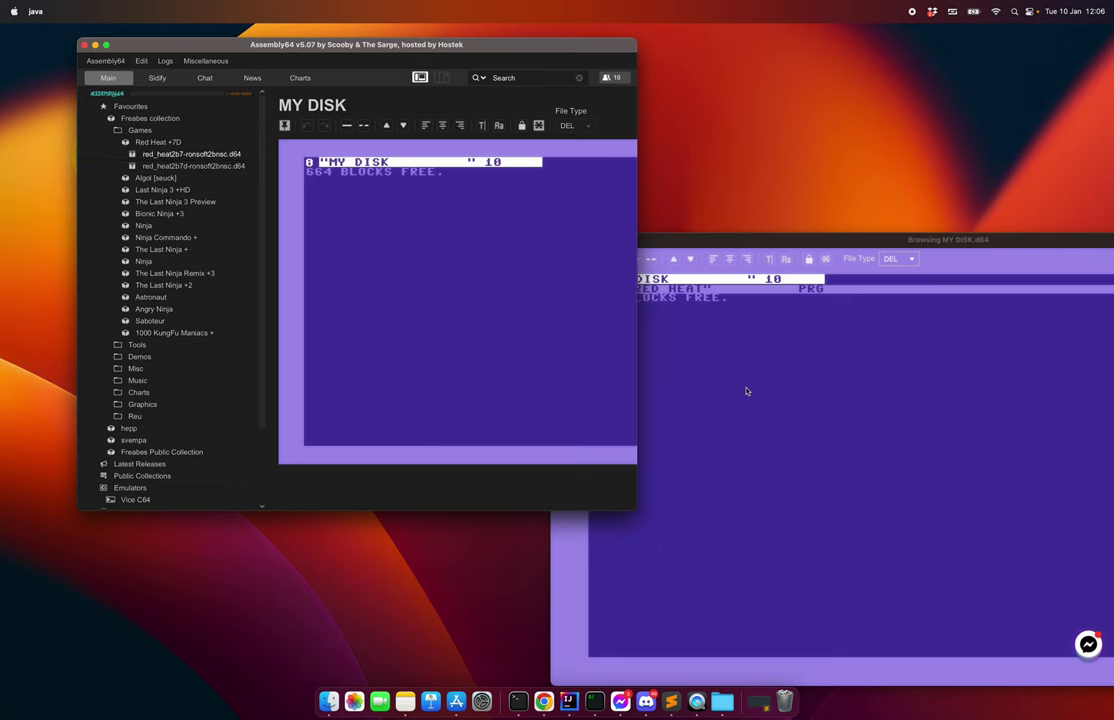
{"action": "left_click", "coordinate": [746, 391]}
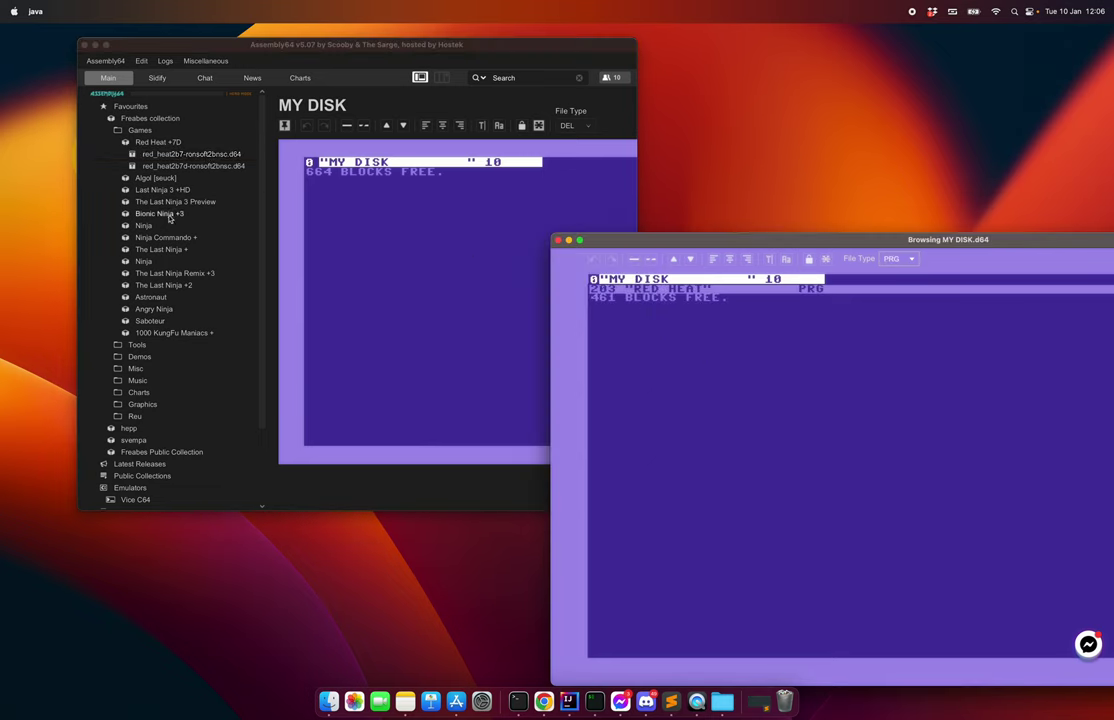
Collapse the favourites and open Logo_diashow.d64 from Dia Logoshow in the latest releases
{"action": "double_click", "coordinate": [138, 118]}
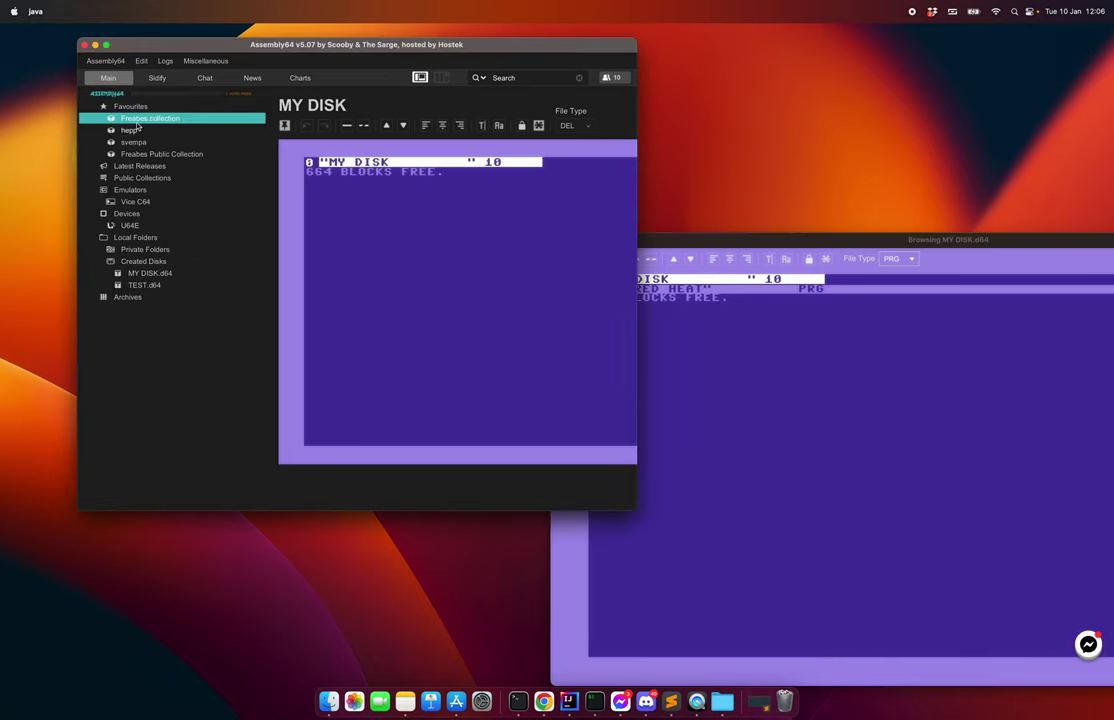
{"action": "double_click", "coordinate": [133, 107]}
{"action": "double_click", "coordinate": [138, 118]}
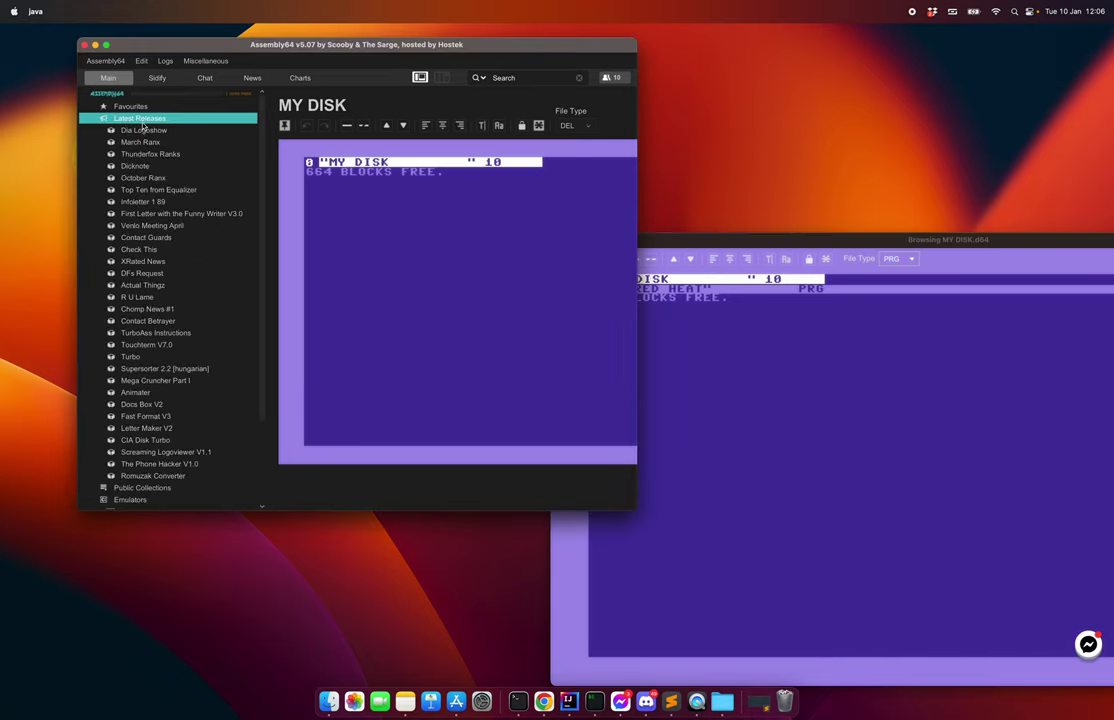
{"action": "left_click", "coordinate": [145, 131]}
{"action": "double_click", "coordinate": [147, 131]}
{"action": "left_click", "coordinate": [156, 143]}
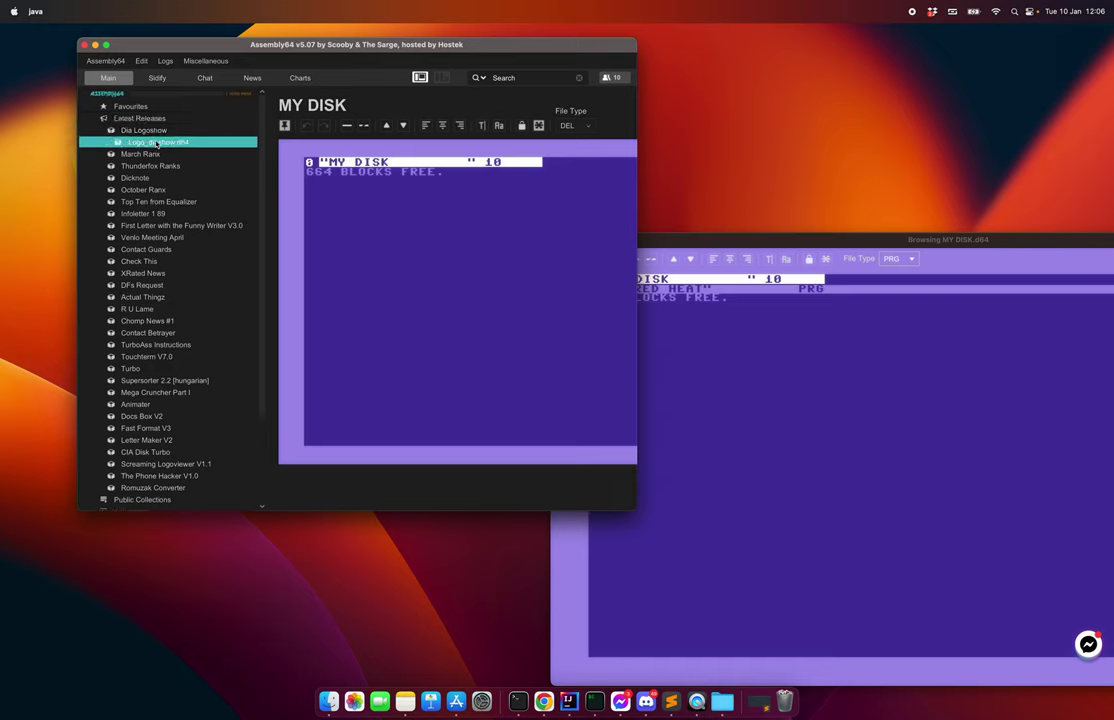
{"action": "double_click", "coordinate": [156, 143]}
Cancel editing MY DISK in the main window and display the directory of Logo_diashow.d64 in the widened window
{"action": "left_click_drag", "start_coordinate": [638, 275], "coordinate": [969, 287]}
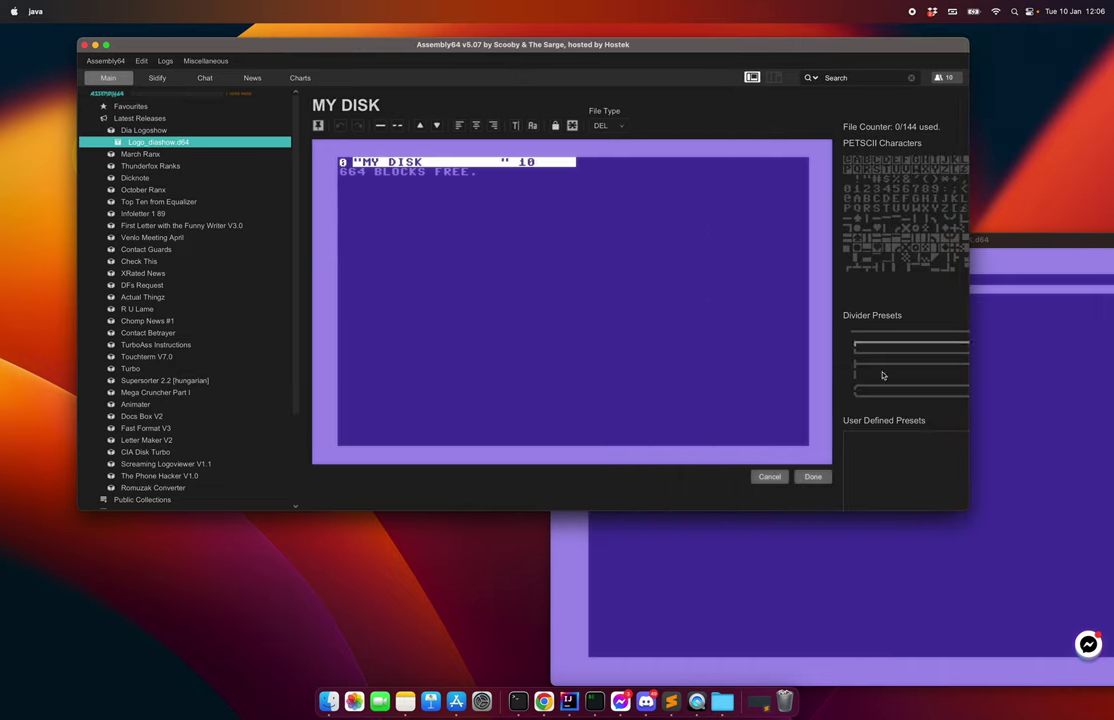
{"action": "left_click", "coordinate": [768, 477]}
{"action": "left_click", "coordinate": [666, 332]}
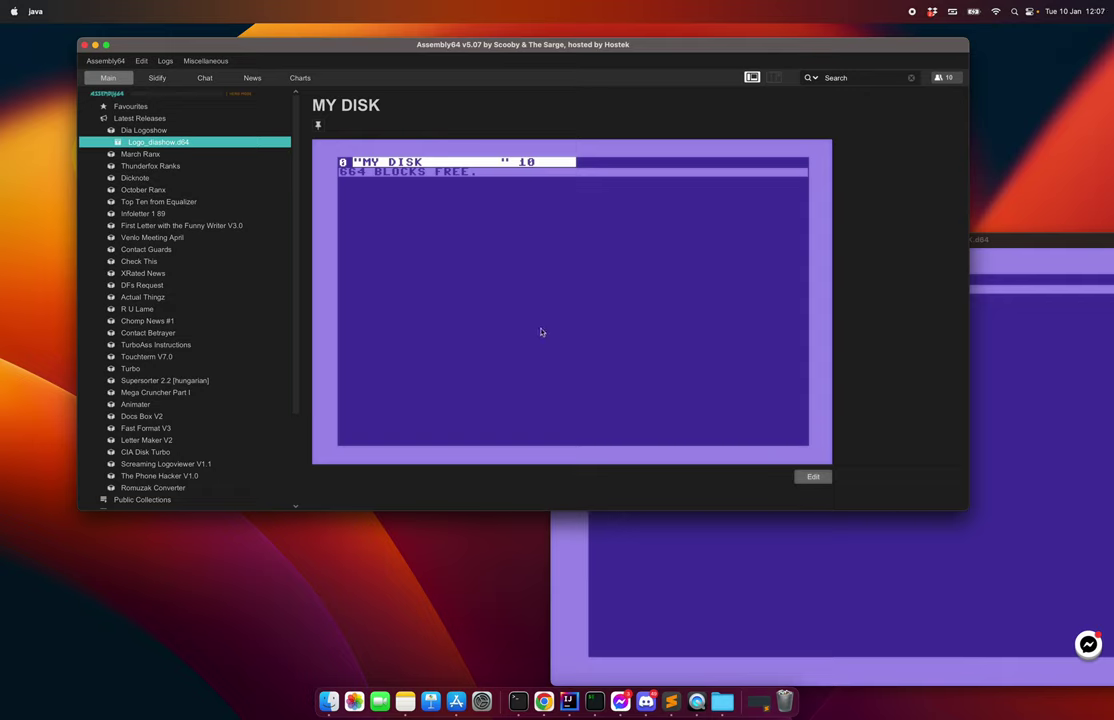
{"action": "left_click", "coordinate": [176, 145]}
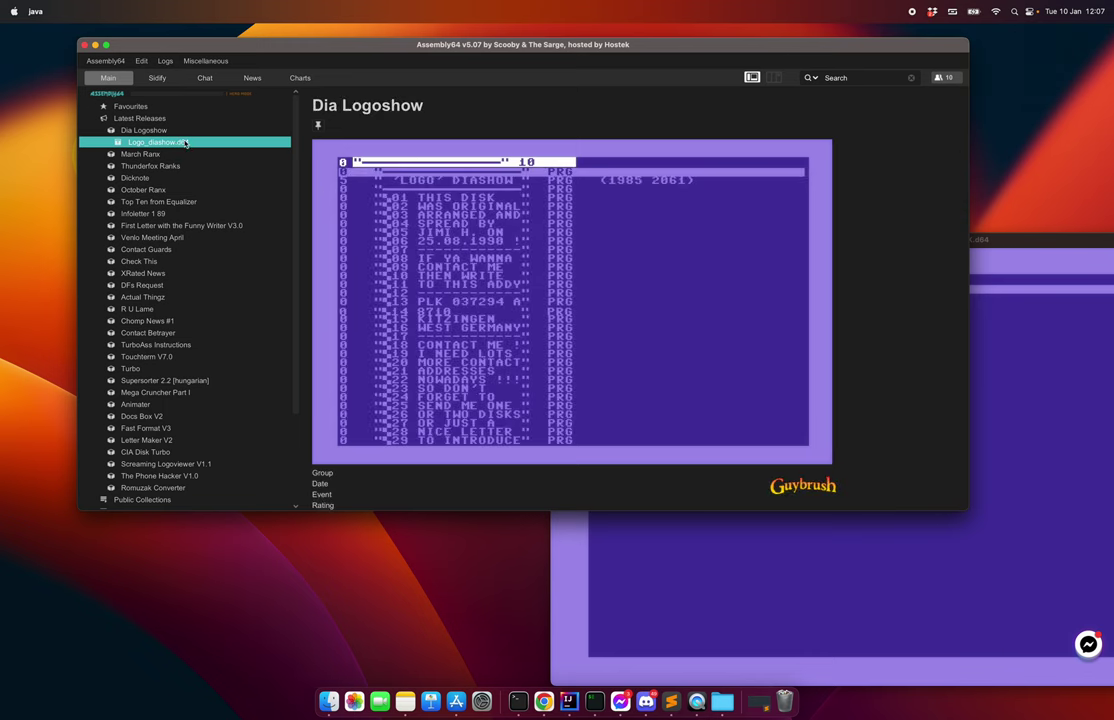
Try to copy Logo_diashow.d64 into MY DISK, and delete the RED HEAT entry from MY DISK
{"action": "left_click_drag", "start_coordinate": [185, 142], "coordinate": [934, 616]}
{"action": "left_click", "coordinate": [934, 616]}
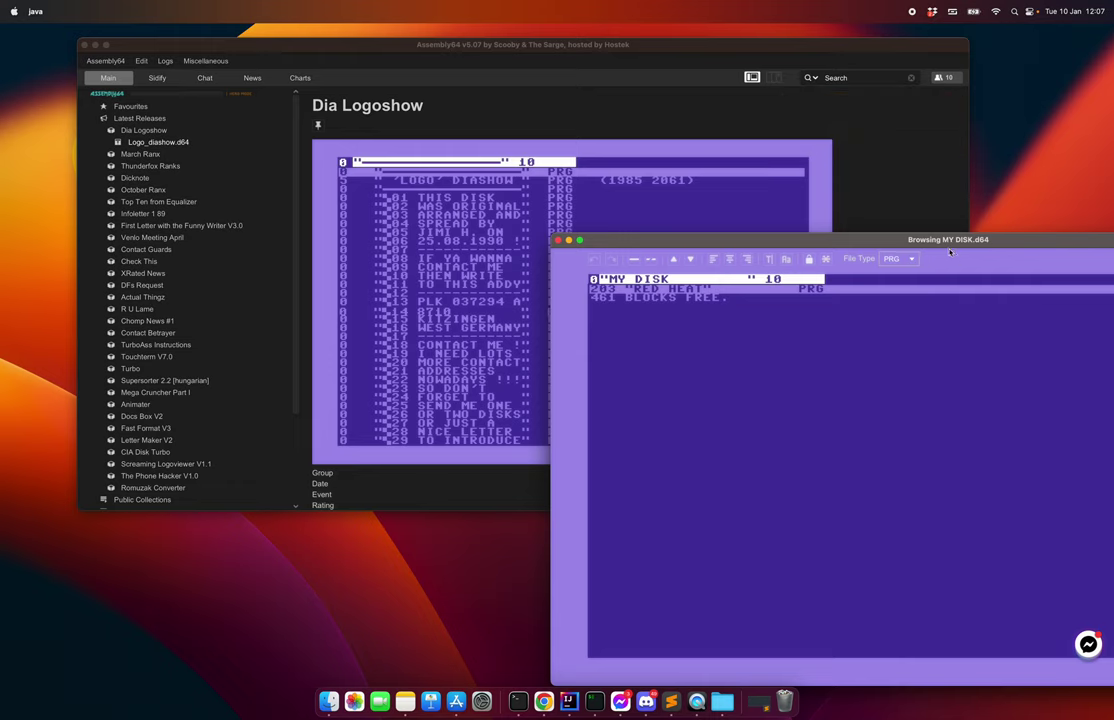
{"action": "left_click_drag", "start_coordinate": [890, 238], "coordinate": [871, 172]}
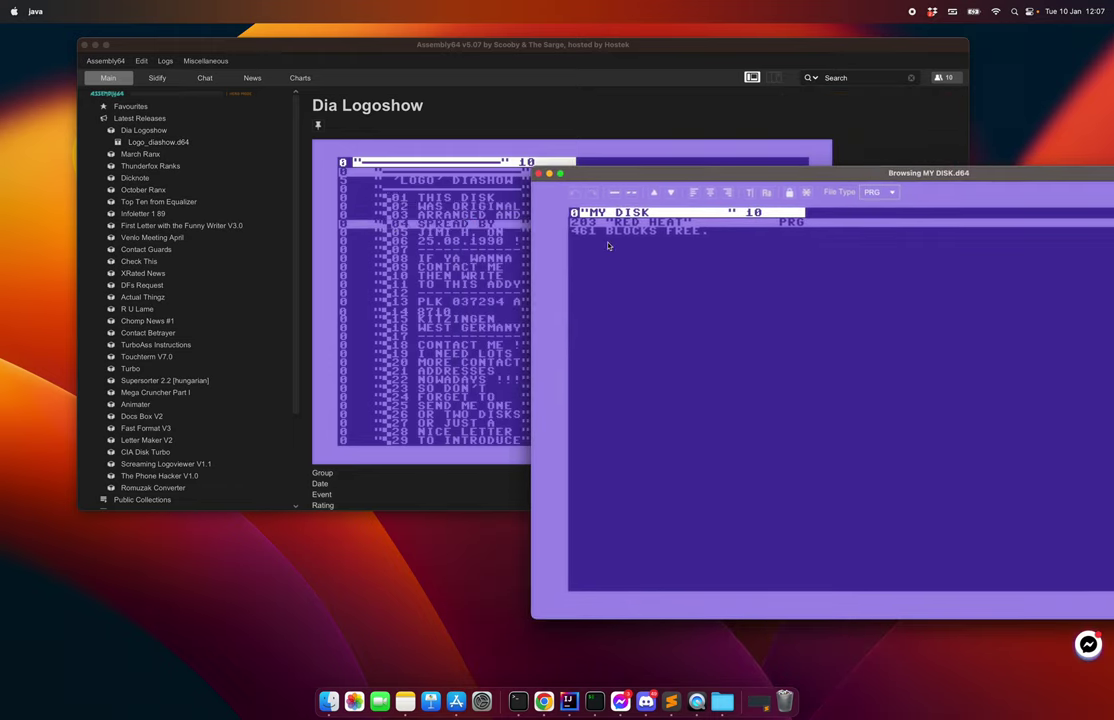
{"action": "key", "text": "Delete"}
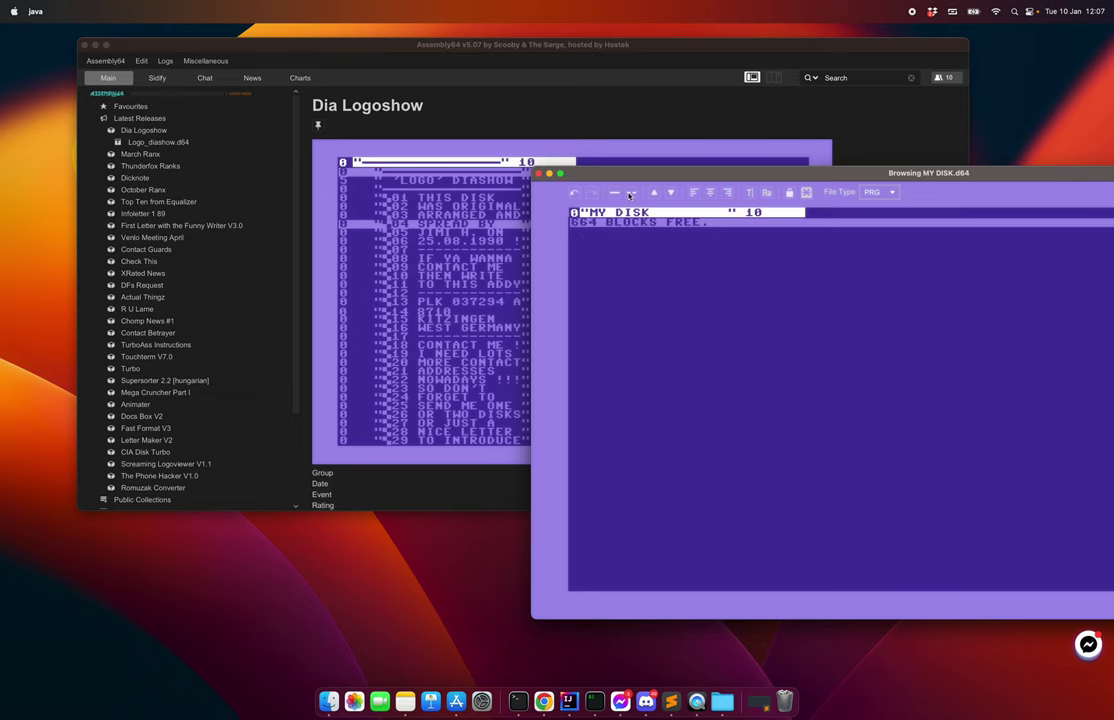
Copy the contents of Logo_diashow.d64 into the emptied MY DISK and move its window so the full editor is visible
{"action": "left_click_drag", "start_coordinate": [165, 142], "coordinate": [801, 548]}
{"action": "left_click", "coordinate": [801, 548]}
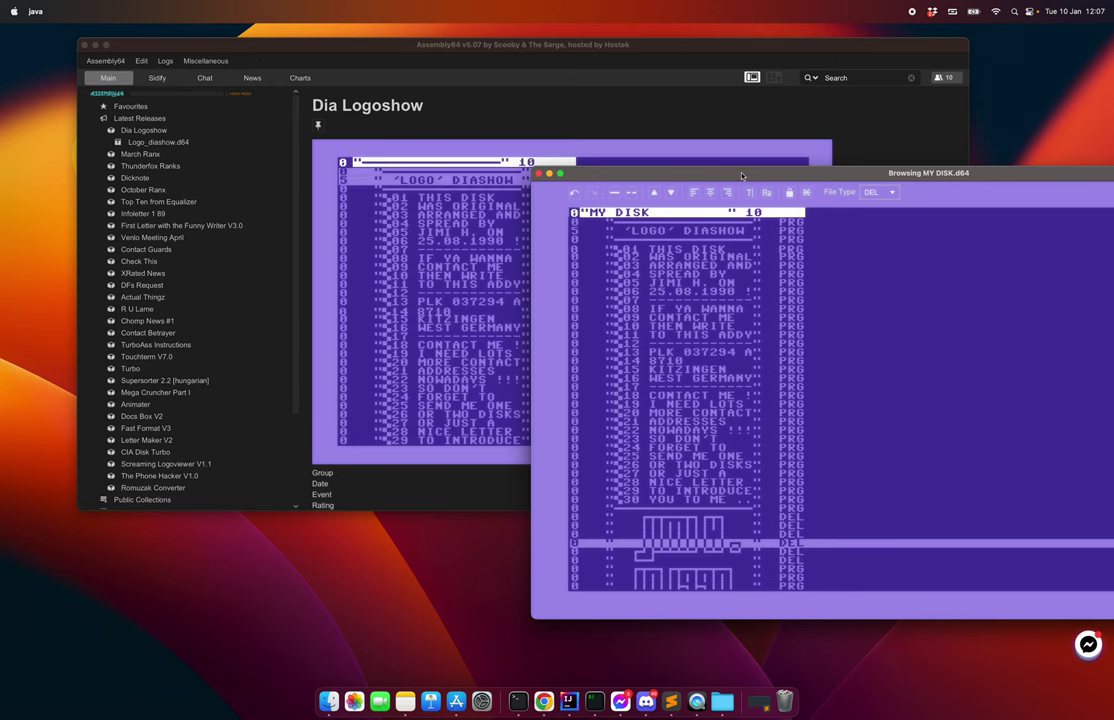
{"action": "left_click_drag", "start_coordinate": [742, 176], "coordinate": [449, 103]}
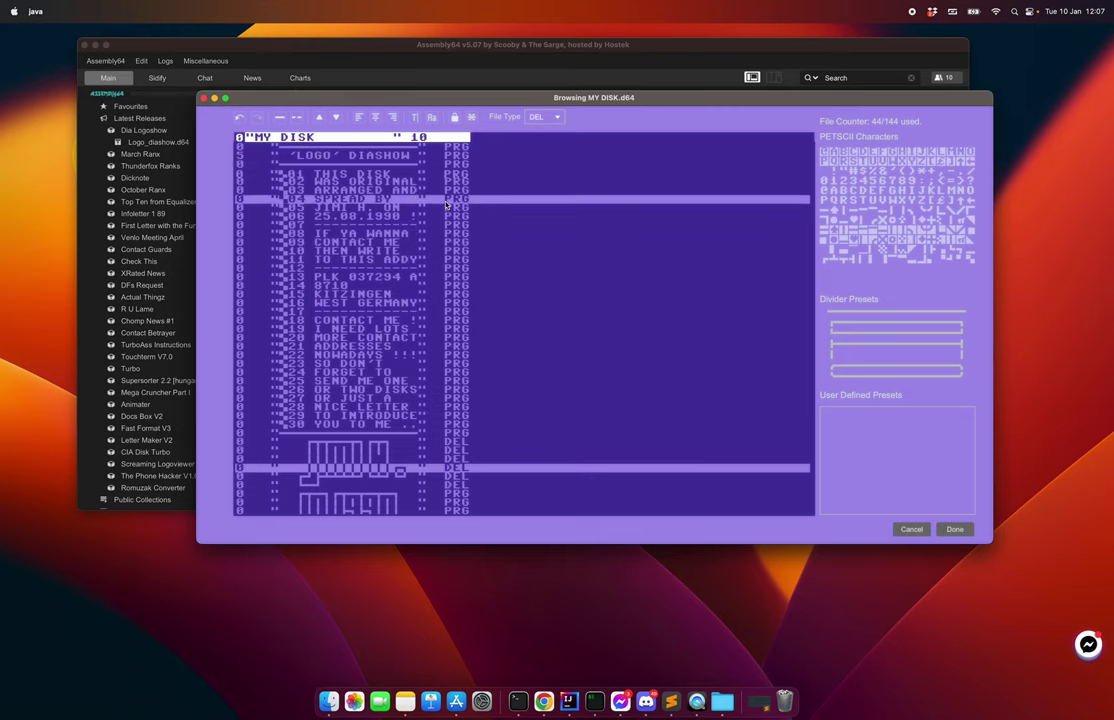
Edit the name of the first directory entry above 'LOGO' DIASHOW, entering several characters from the PETSCII set
{"action": "left_click", "coordinate": [357, 148]}
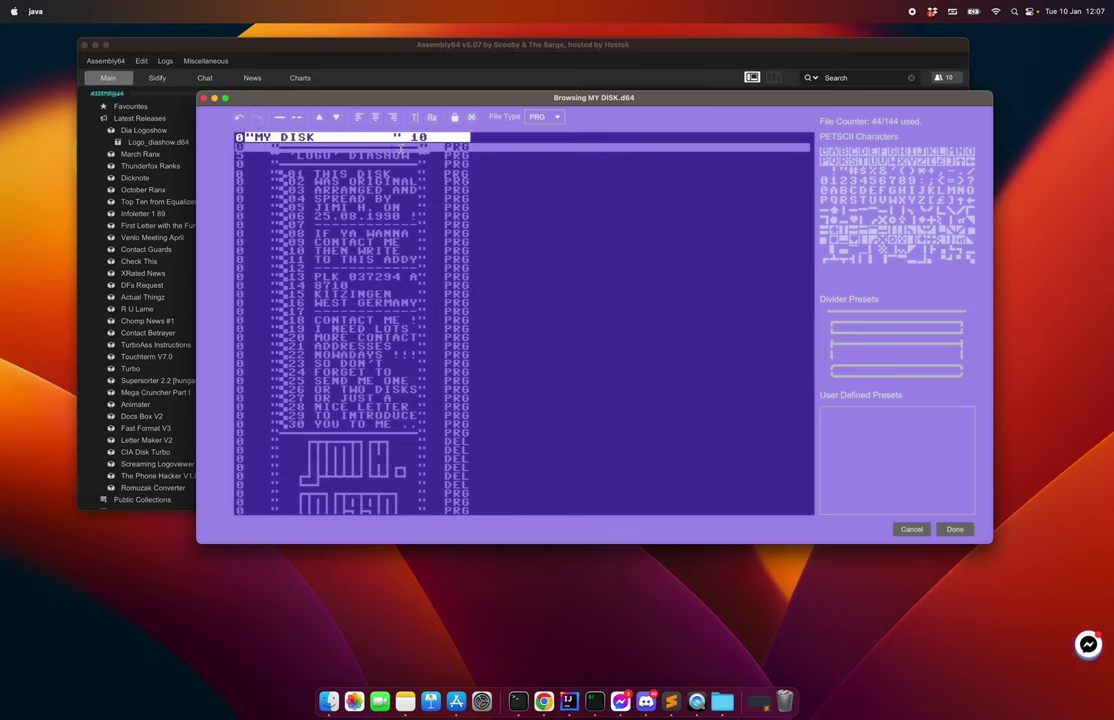
{"action": "left_click", "coordinate": [414, 117]}
{"action": "left_click", "coordinate": [368, 148]}
{"action": "left_click", "coordinate": [853, 200]}
{"action": "left_click", "coordinate": [844, 200]}
{"action": "left_click", "coordinate": [872, 219]}
{"action": "left_click", "coordinate": [872, 219]}
{"action": "left_click", "coordinate": [933, 240]}
{"action": "left_click", "coordinate": [865, 241]}
{"action": "left_click", "coordinate": [867, 242]}
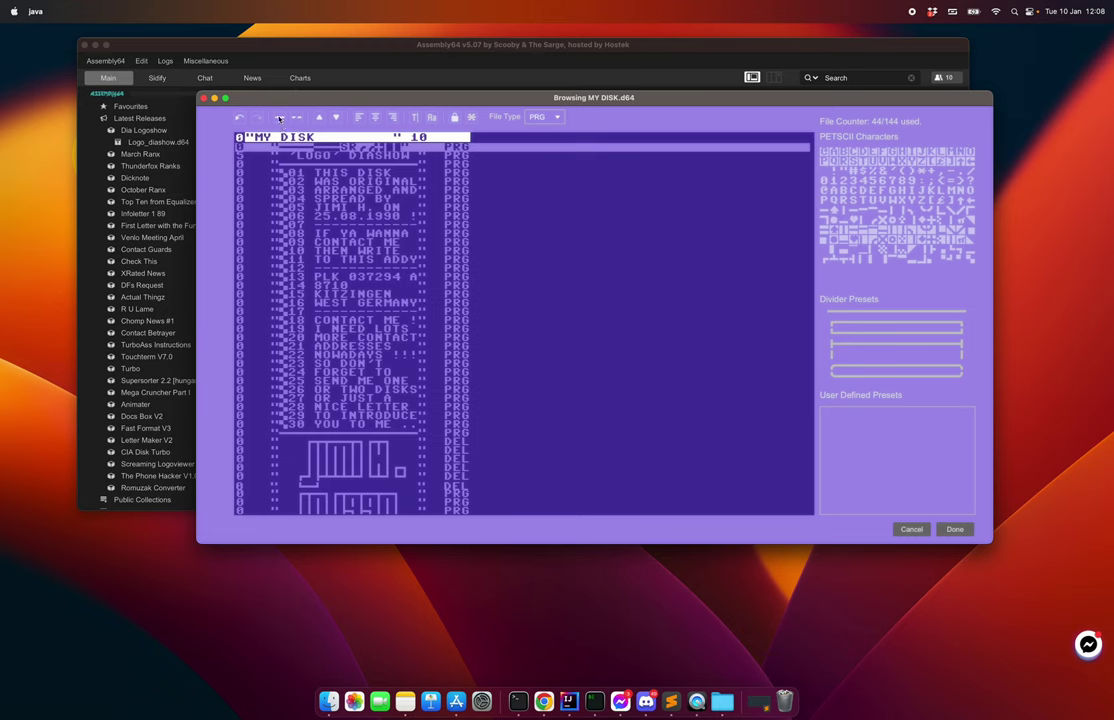
Insert three blank DEL separator lines above the edited first entry
{"action": "left_click", "coordinate": [280, 119]}
{"action": "left_click", "coordinate": [280, 119]}
{"action": "left_click", "coordinate": [280, 119]}
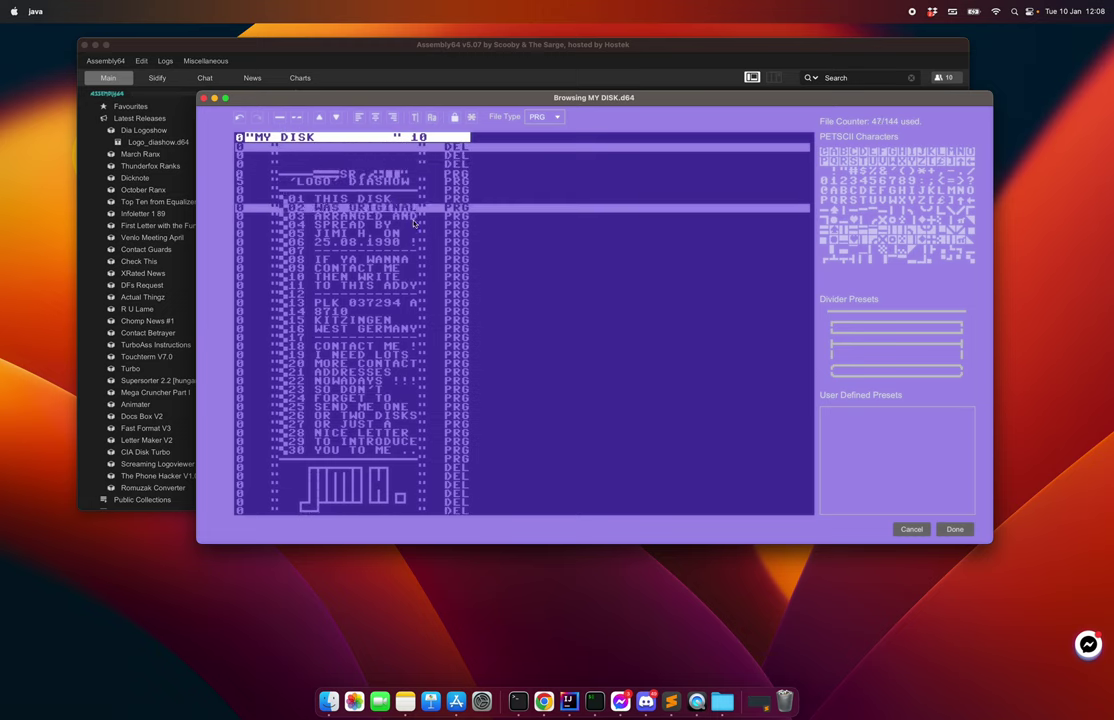
Add the lower and upper lines of the rounded divider preset at the start of the directory
{"action": "left_click", "coordinate": [396, 147]}
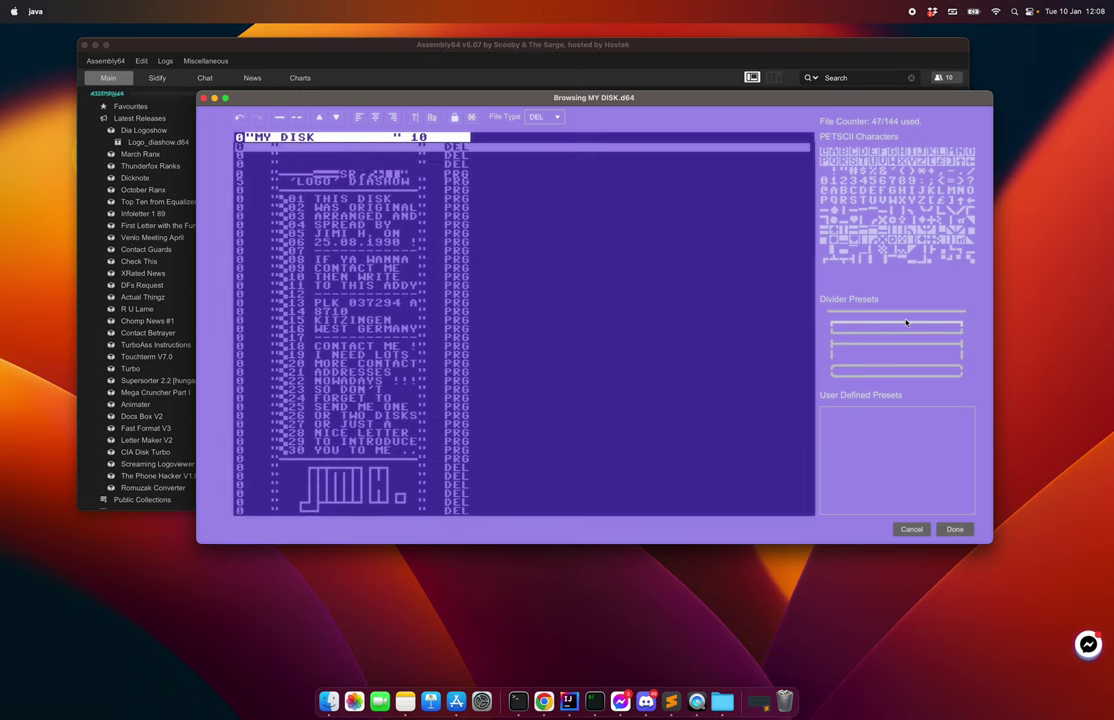
{"action": "left_click", "coordinate": [895, 370]}
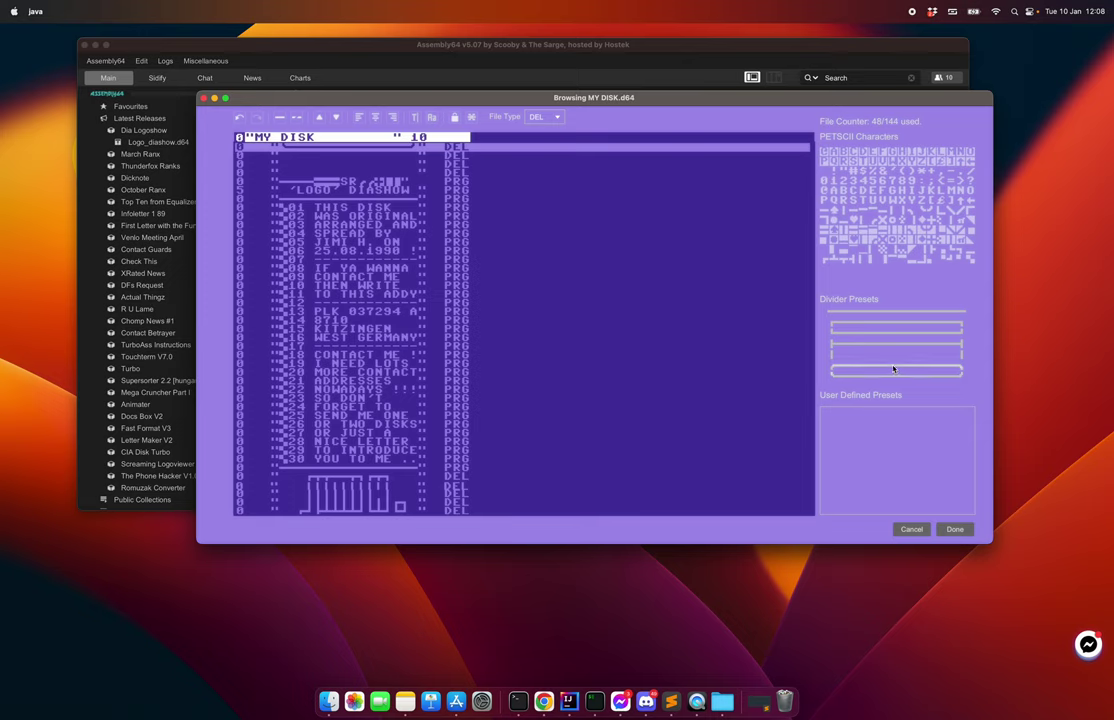
{"action": "left_click", "coordinate": [895, 369]}
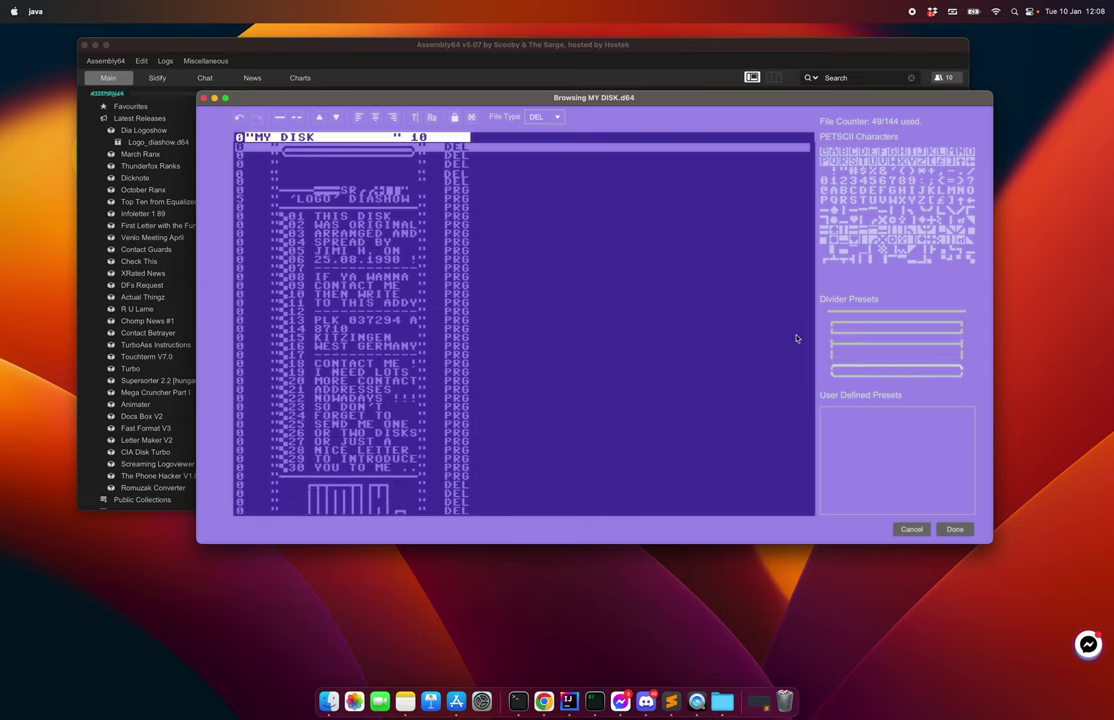
Move the rounded box's lower line down one row and add the divider preset with side edges between both lines
{"action": "left_click_drag", "start_coordinate": [406, 156], "coordinate": [408, 174]}
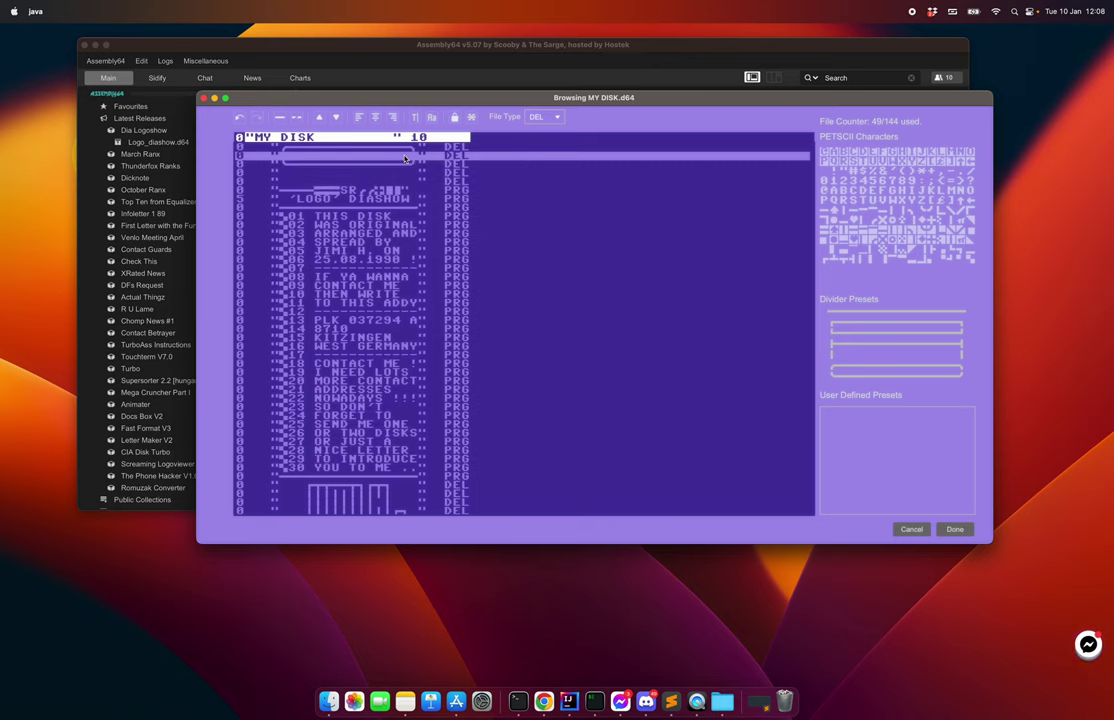
{"action": "left_click", "coordinate": [873, 356]}
{"action": "left_click", "coordinate": [446, 165]}
{"action": "left_click", "coordinate": [298, 119]}
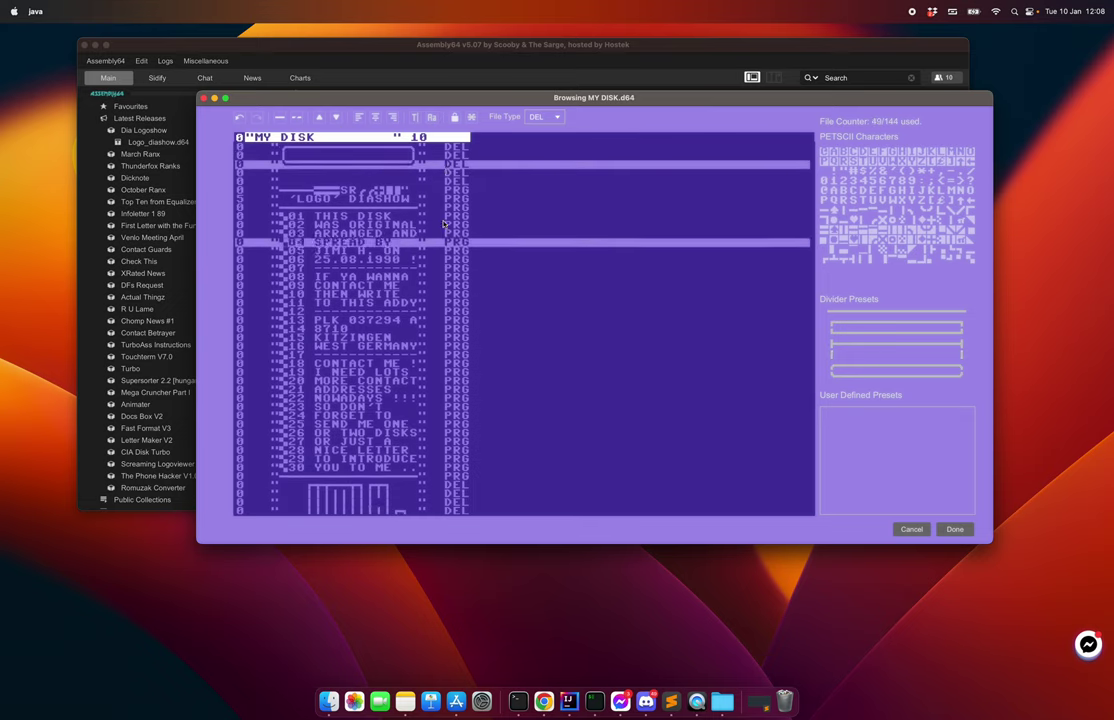
Turn on overwrite mode and enter LIGHT centred inside the middle row of the rounded box
{"action": "left_click", "coordinate": [373, 157]}
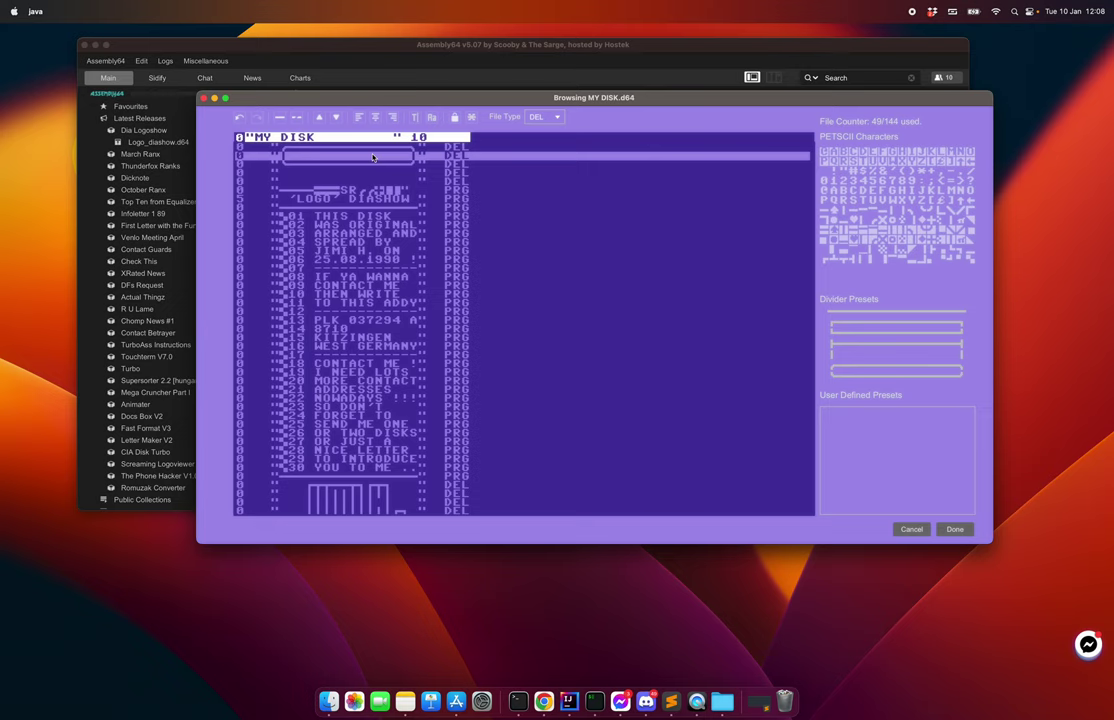
{"action": "left_click", "coordinate": [418, 117]}
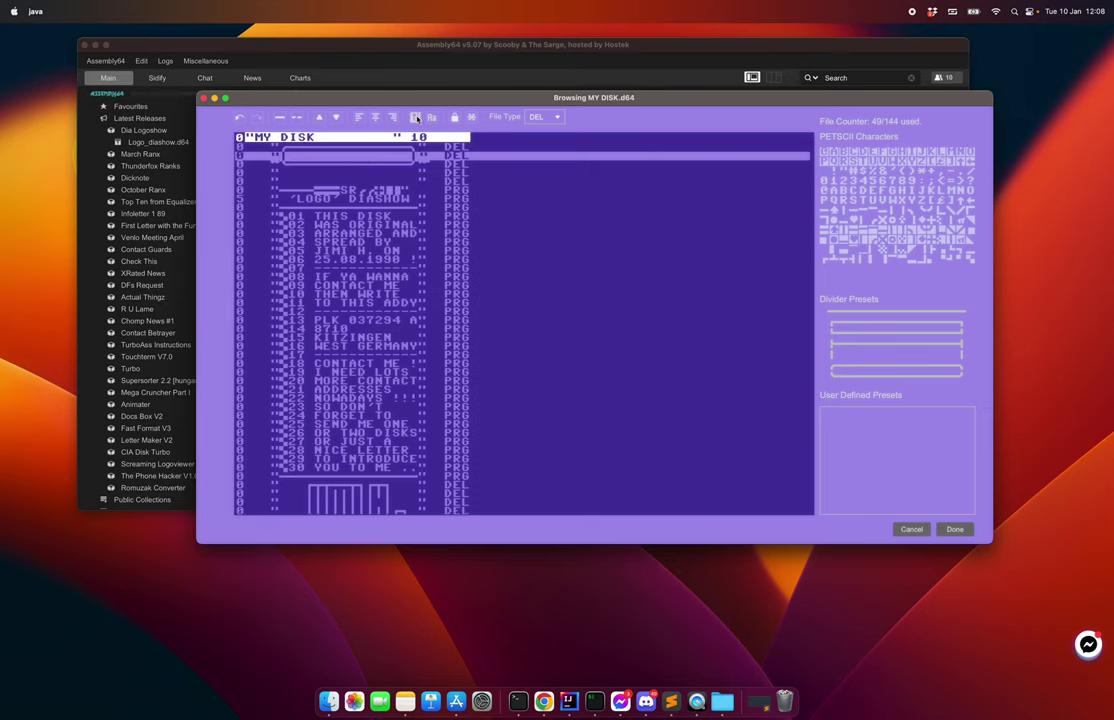
{"action": "left_click", "coordinate": [341, 155]}
{"action": "type", "text": "LIGHT"}
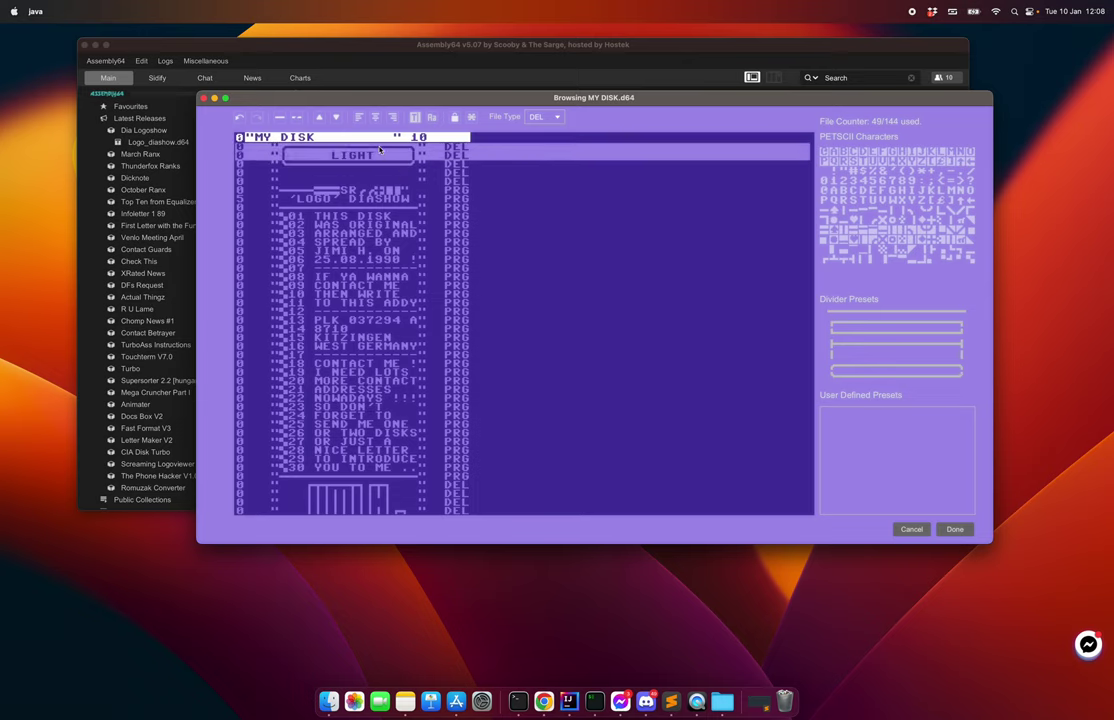
Save the three-row LIGHT box as a user-defined preset named Light logo and rearrange the windows so the whole editor is visible
{"action": "right_click", "coordinate": [380, 167]}
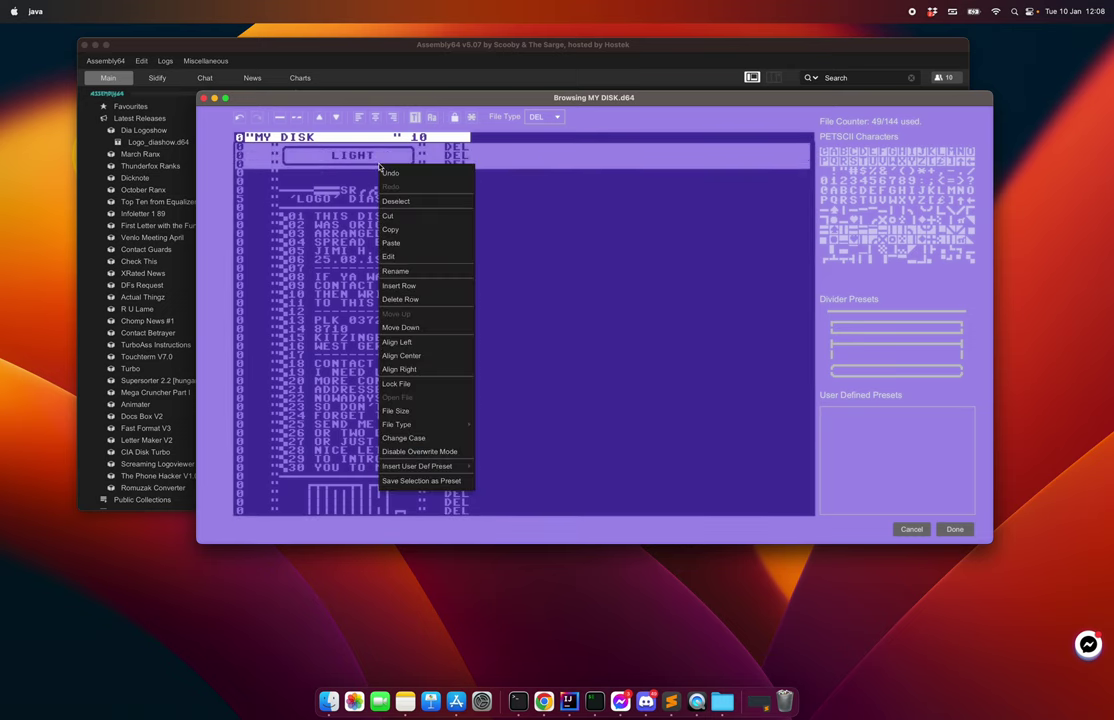
{"action": "left_click", "coordinate": [460, 483]}
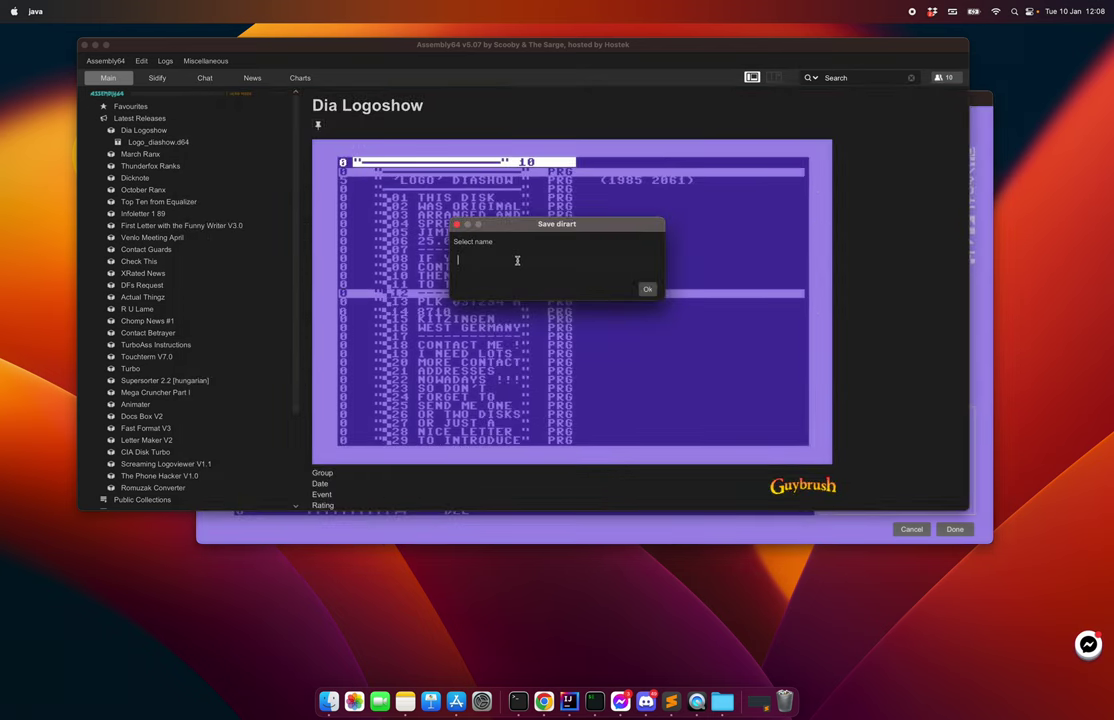
{"action": "type", "text": "LIGHT"}
{"action": "left_click", "coordinate": [647, 289]}
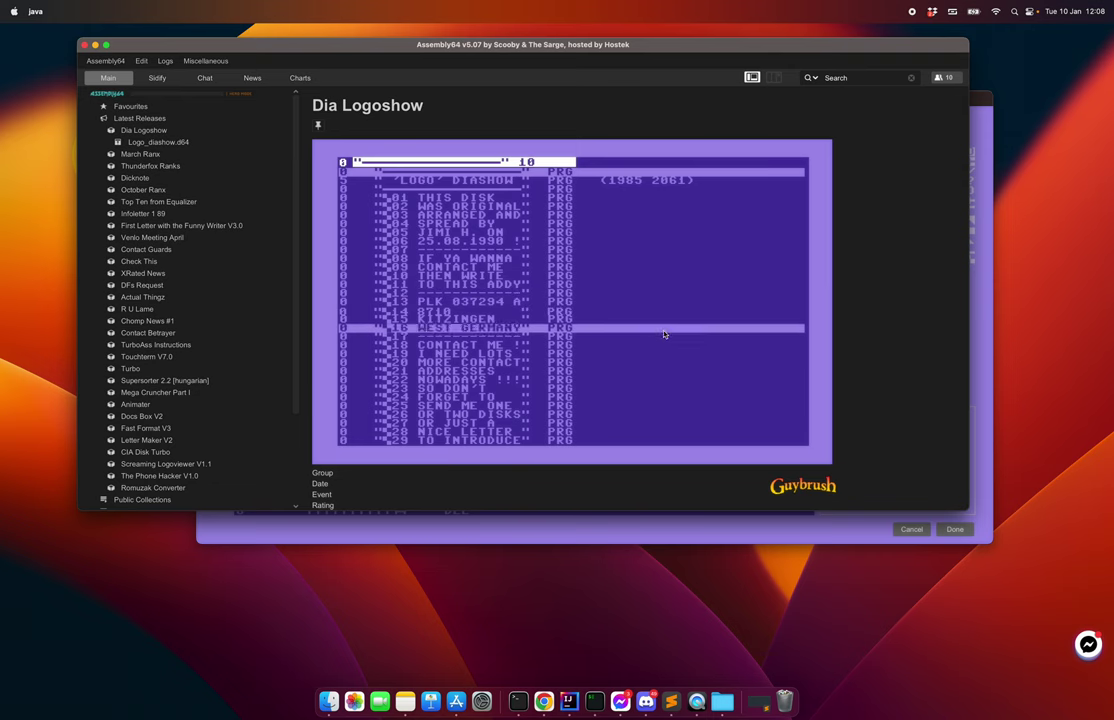
{"action": "left_click_drag", "start_coordinate": [608, 40], "coordinate": [591, 389]}
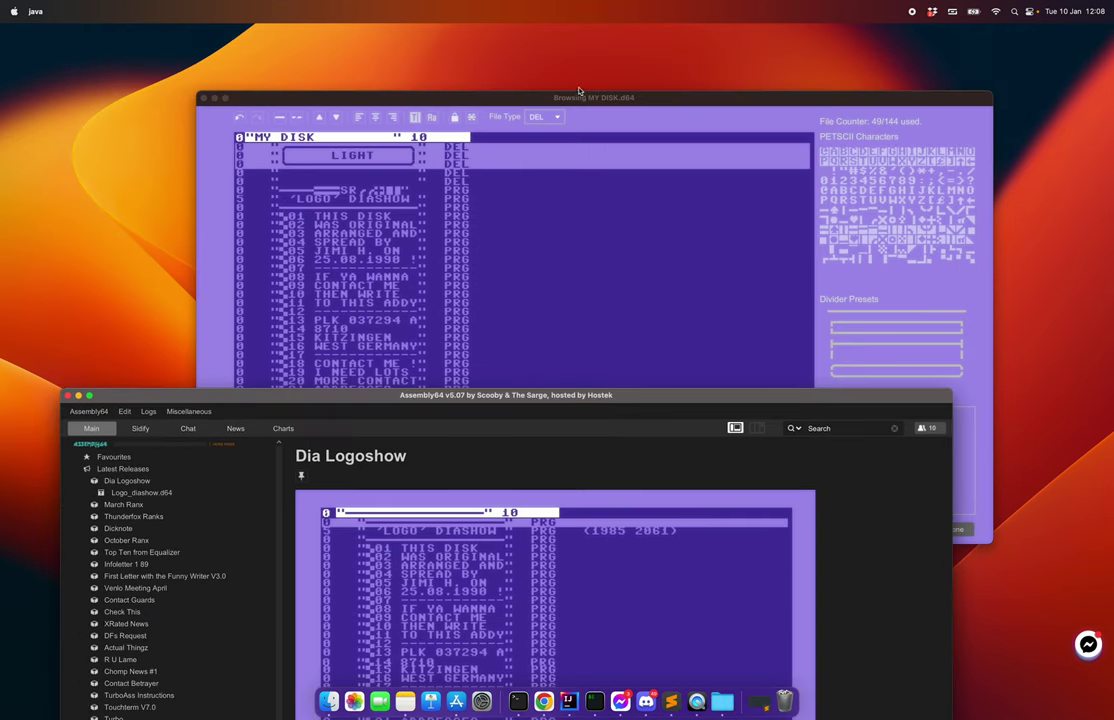
{"action": "left_click_drag", "start_coordinate": [577, 91], "coordinate": [555, 77]}
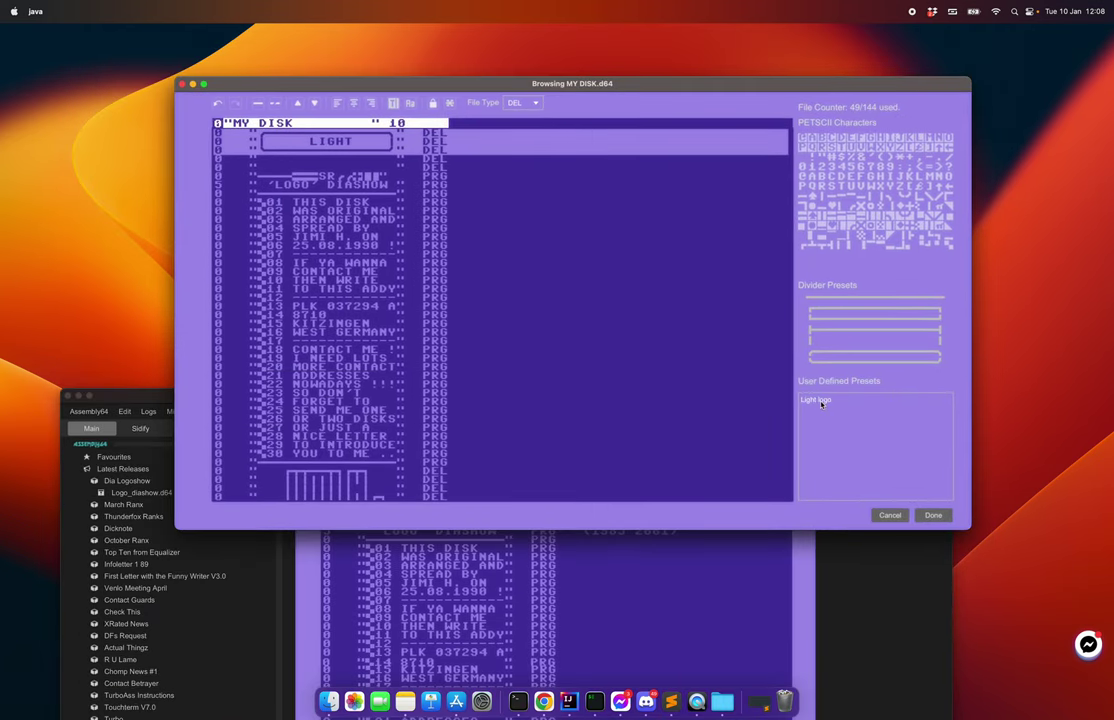
Insert the Light logo preset above the directory entry numbered 05
{"action": "left_click", "coordinate": [317, 236]}
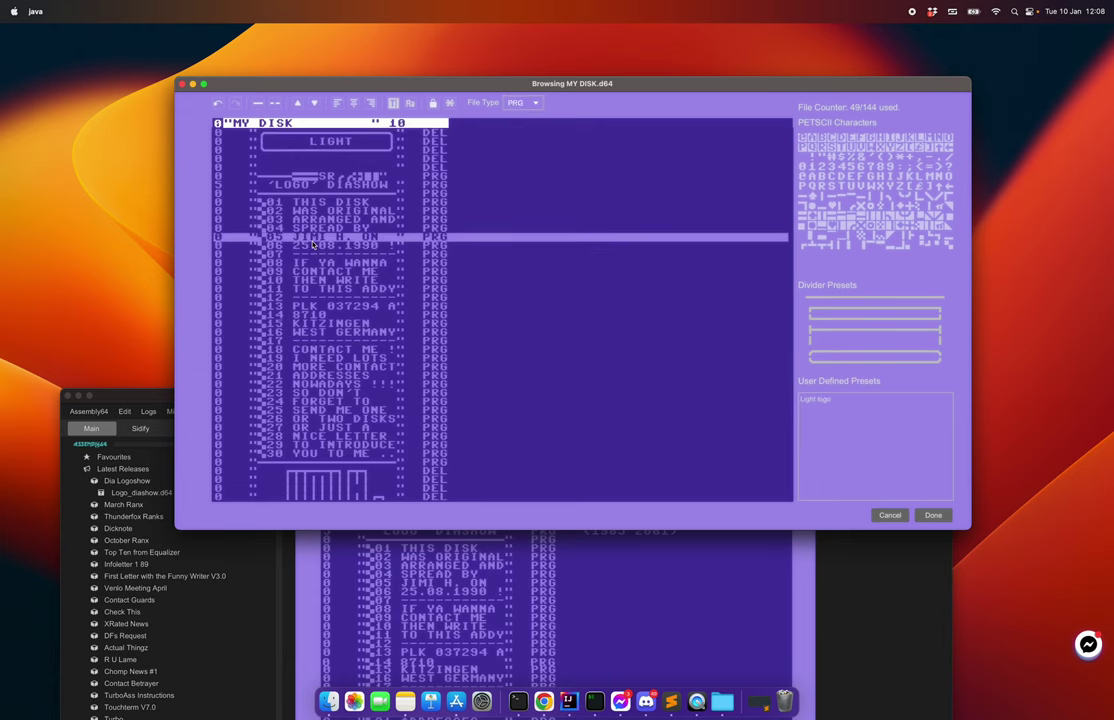
{"action": "left_click", "coordinate": [337, 249]}
{"action": "left_click", "coordinate": [335, 243]}
{"action": "double_click", "coordinate": [815, 399]}
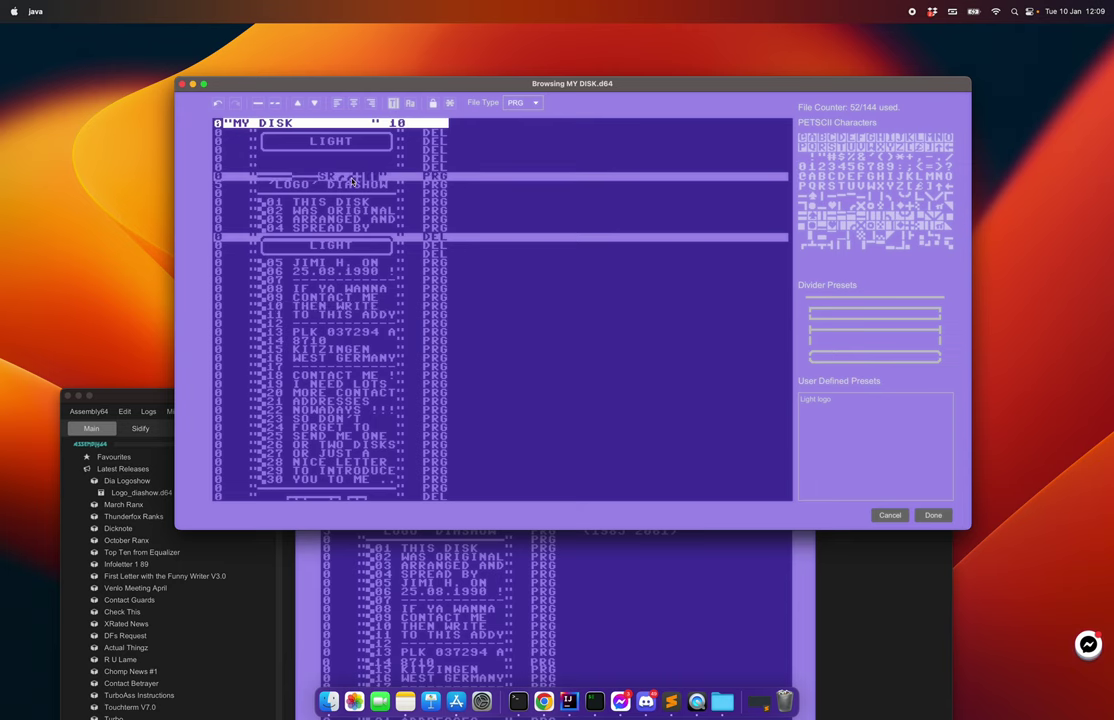
{"action": "left_click", "coordinate": [344, 133]}
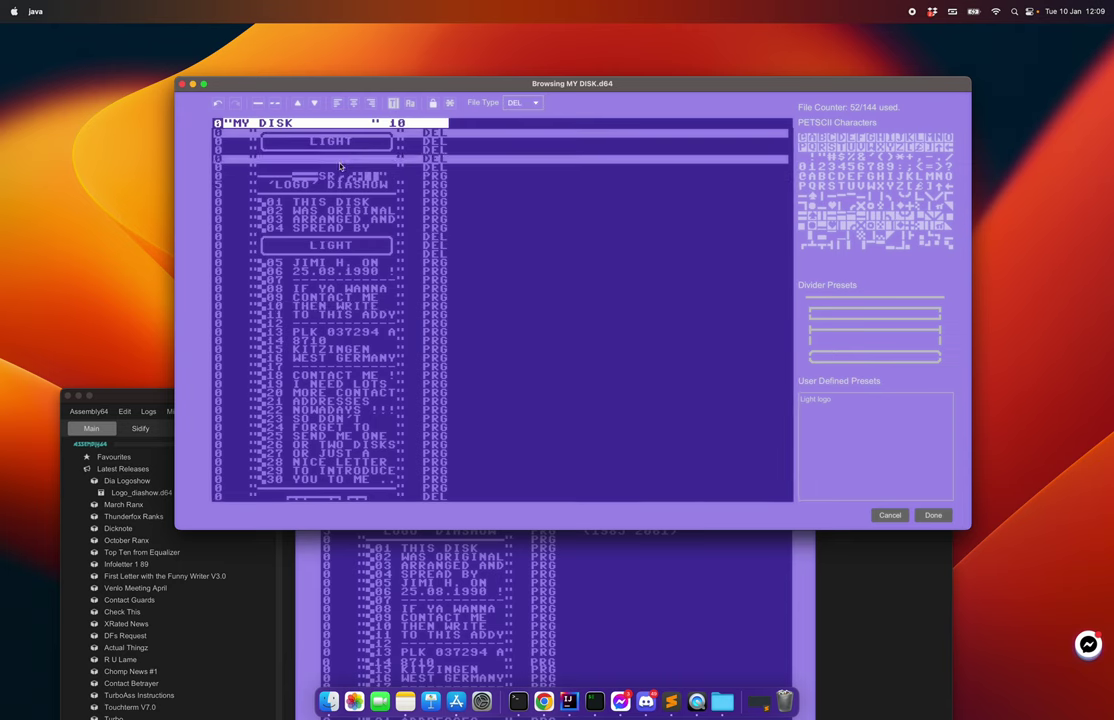
{"action": "left_click", "coordinate": [337, 178], "text": "shift"}
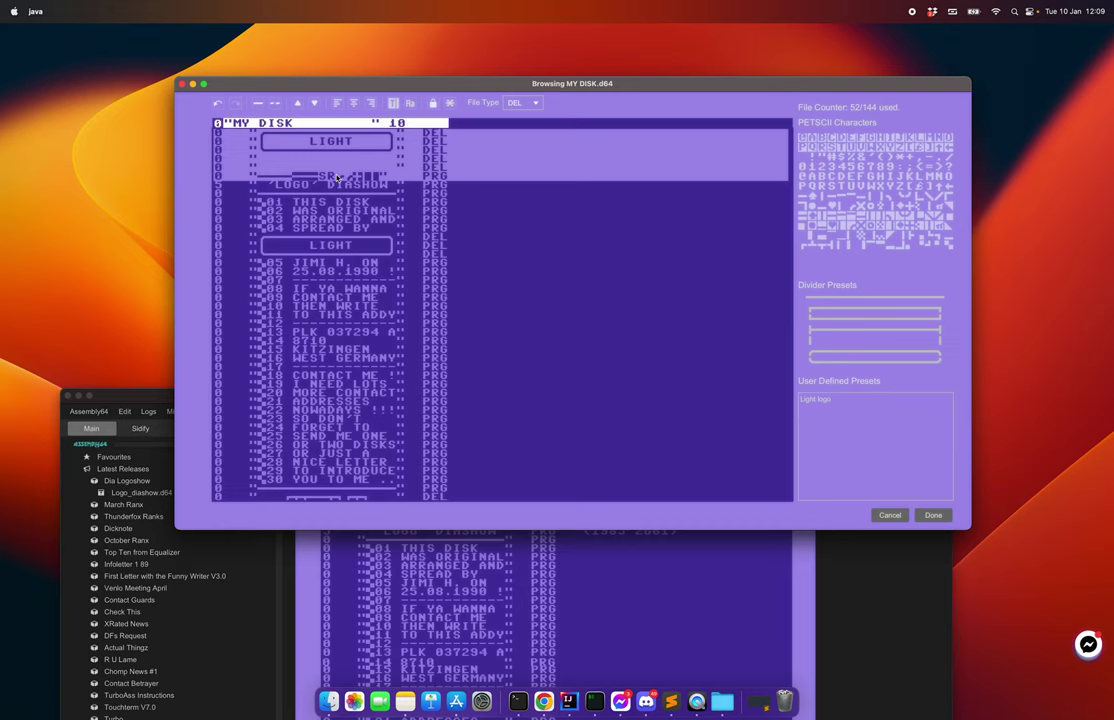
{"action": "right_click", "coordinate": [337, 178]}
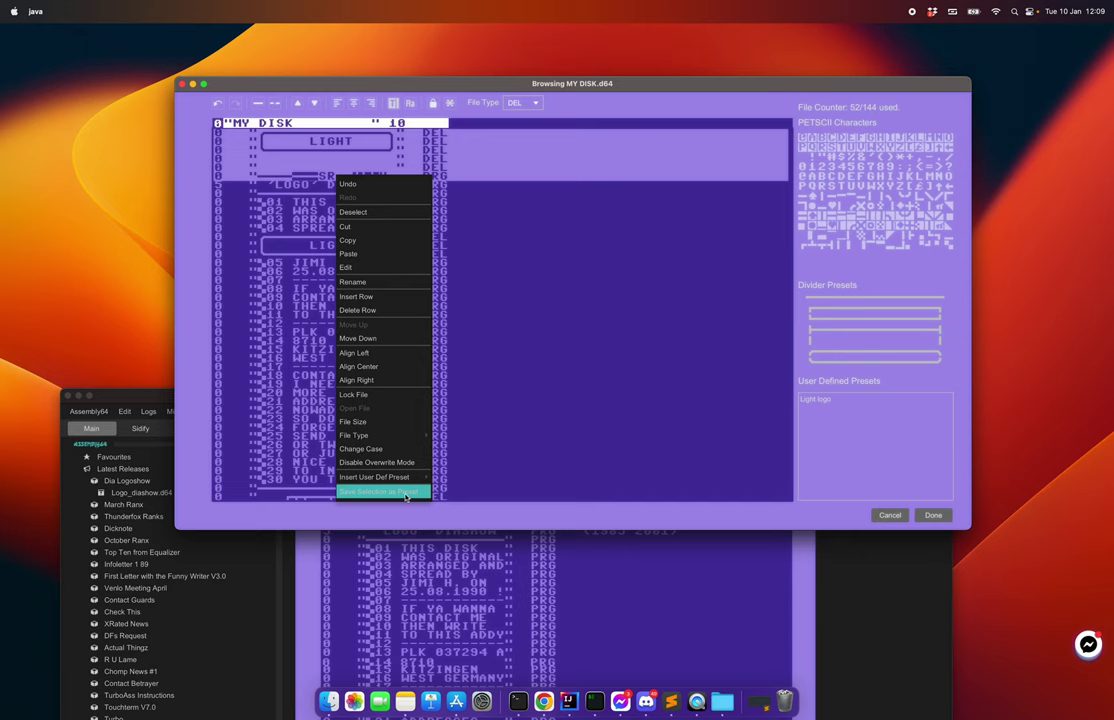
{"action": "left_click", "coordinate": [660, 248]}
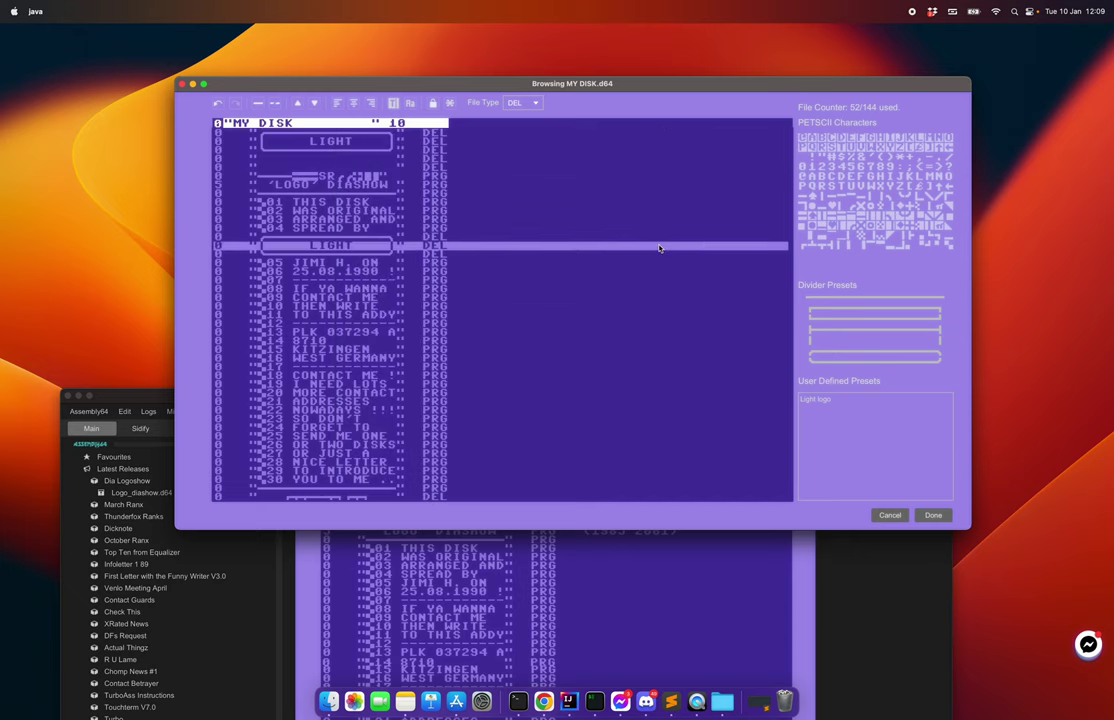
{"action": "key", "text": "shift+Down"}
{"action": "key", "text": "shift+Up"}
{"action": "left_click", "coordinate": [350, 167], "text": "super"}
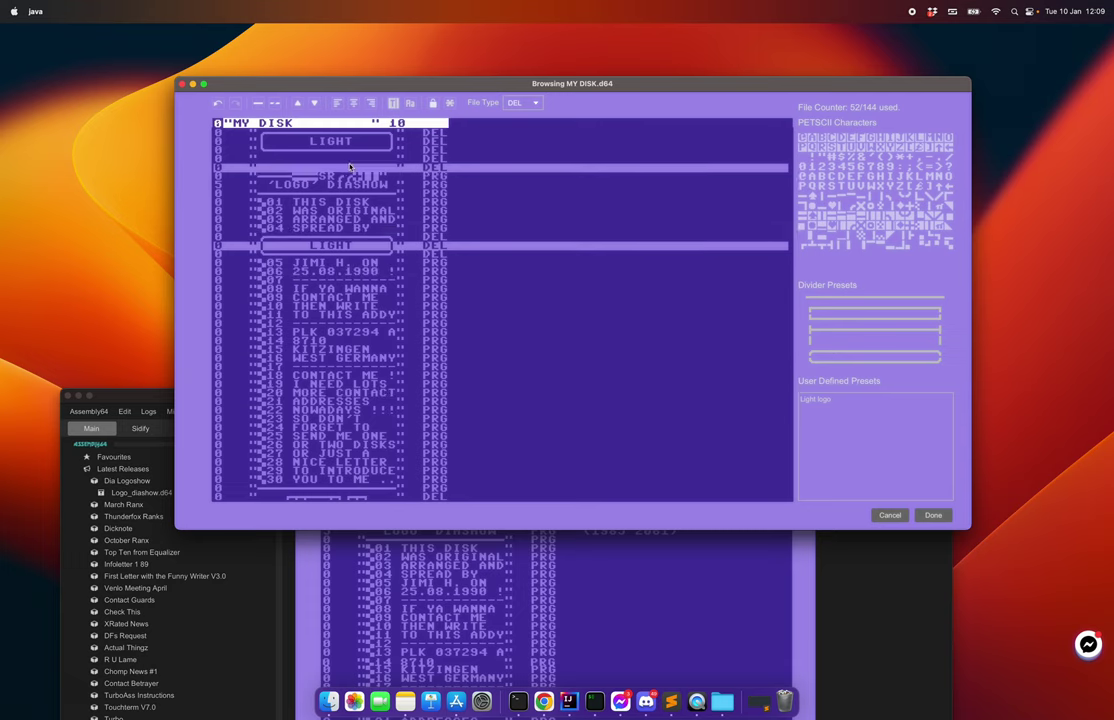
Enter DDDD left-aligned in the first blank row below the upper LIGHT box and move that row to the start of the directory
{"action": "left_click", "coordinate": [333, 159]}
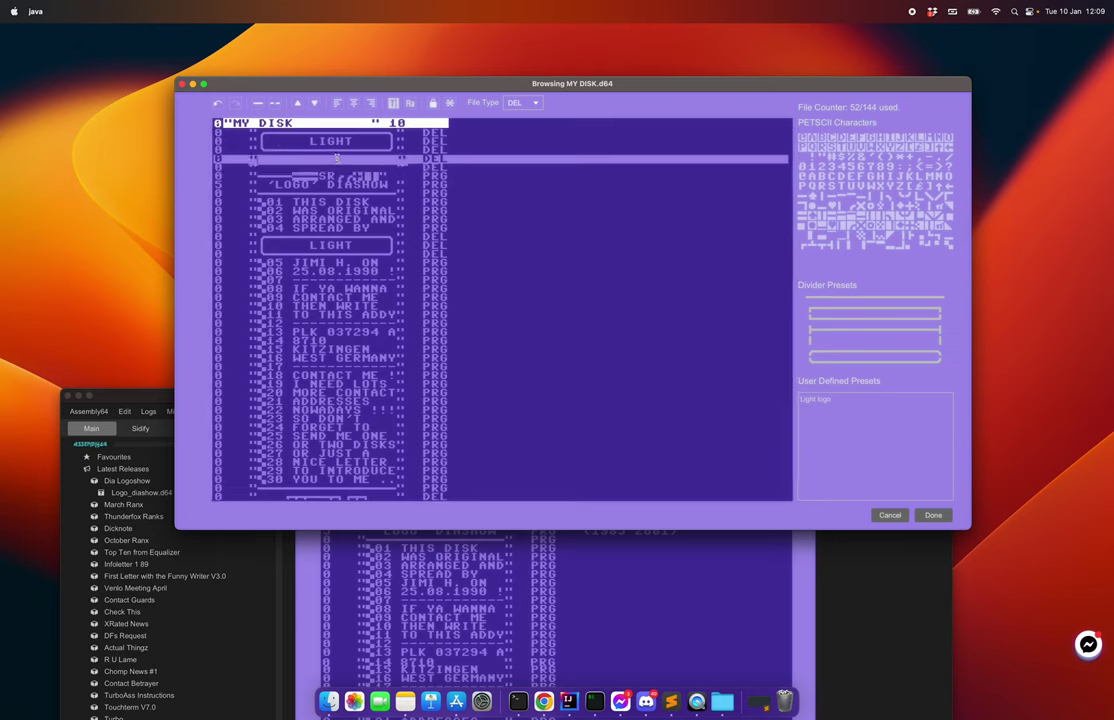
{"action": "type", "text": "DDDD"}
{"action": "left_click", "coordinate": [370, 103]}
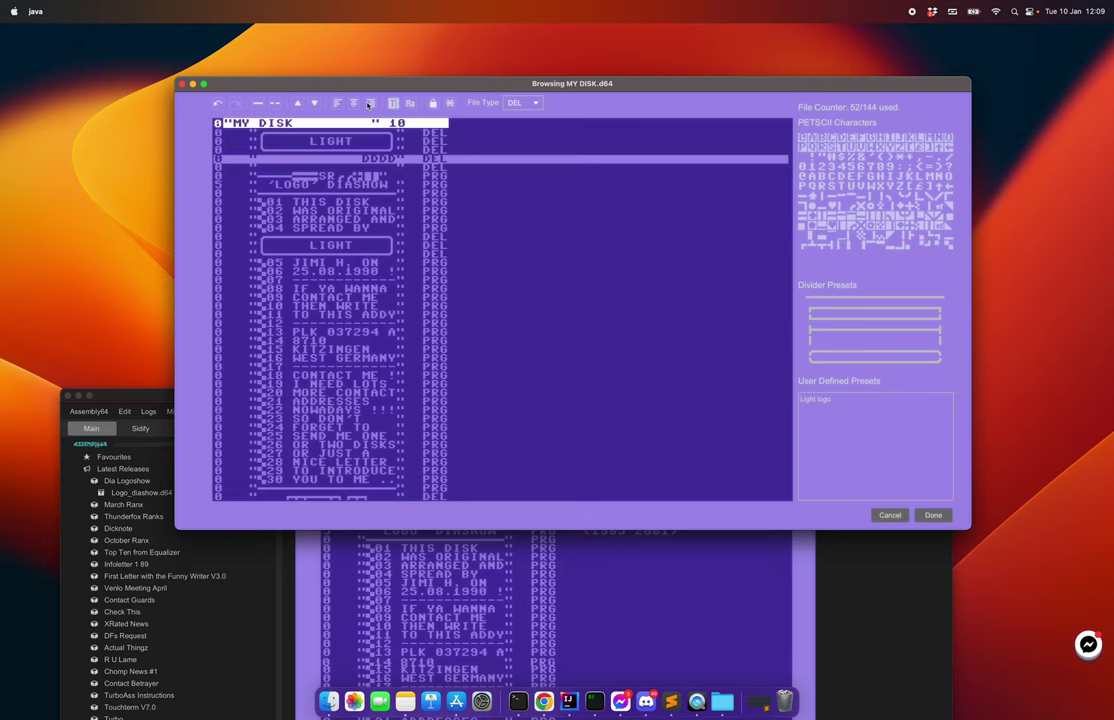
{"action": "left_click", "coordinate": [339, 104]}
{"action": "left_click_drag", "start_coordinate": [293, 160], "coordinate": [277, 129]}
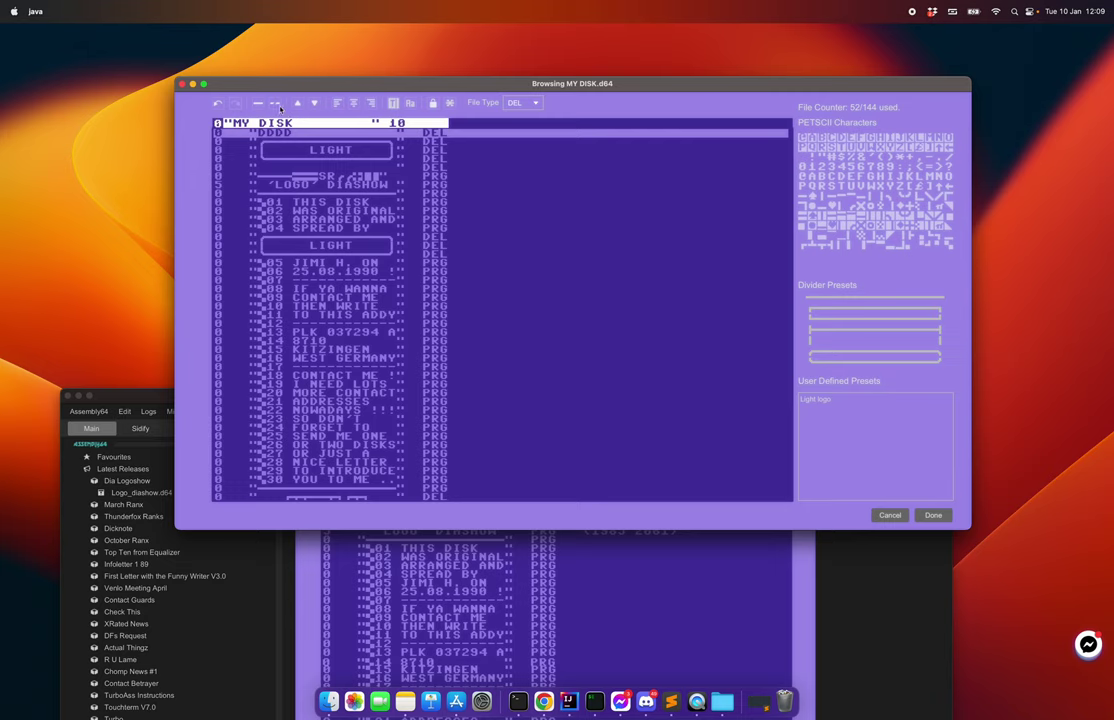
Undo the recent edits back through the DDDD row, the inserted Light logo preset and the LIGHT text in the box
{"action": "left_click", "coordinate": [216, 104]}
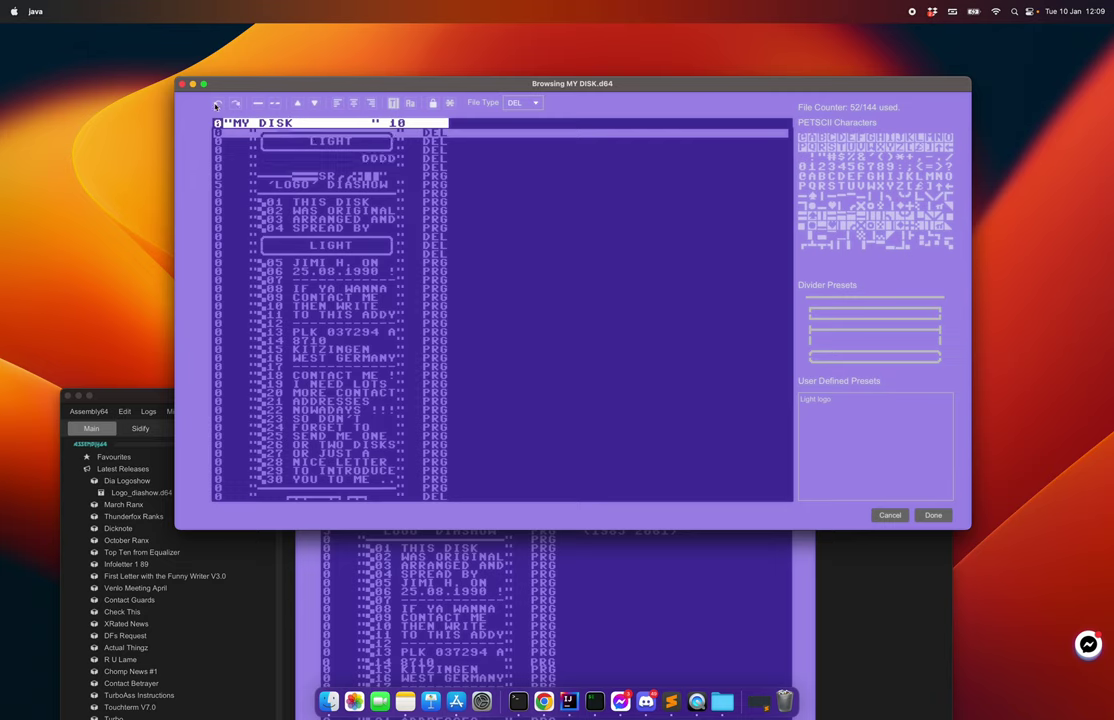
{"action": "left_click", "coordinate": [216, 104]}
{"action": "left_click", "coordinate": [216, 104]}
{"action": "left_click", "coordinate": [216, 104]}
{"action": "left_click", "coordinate": [218, 104]}
Lock the file entry numbered 03 and toggle its open-file mark on and off again
{"action": "left_click", "coordinate": [382, 273]}
{"action": "left_click", "coordinate": [447, 264]}
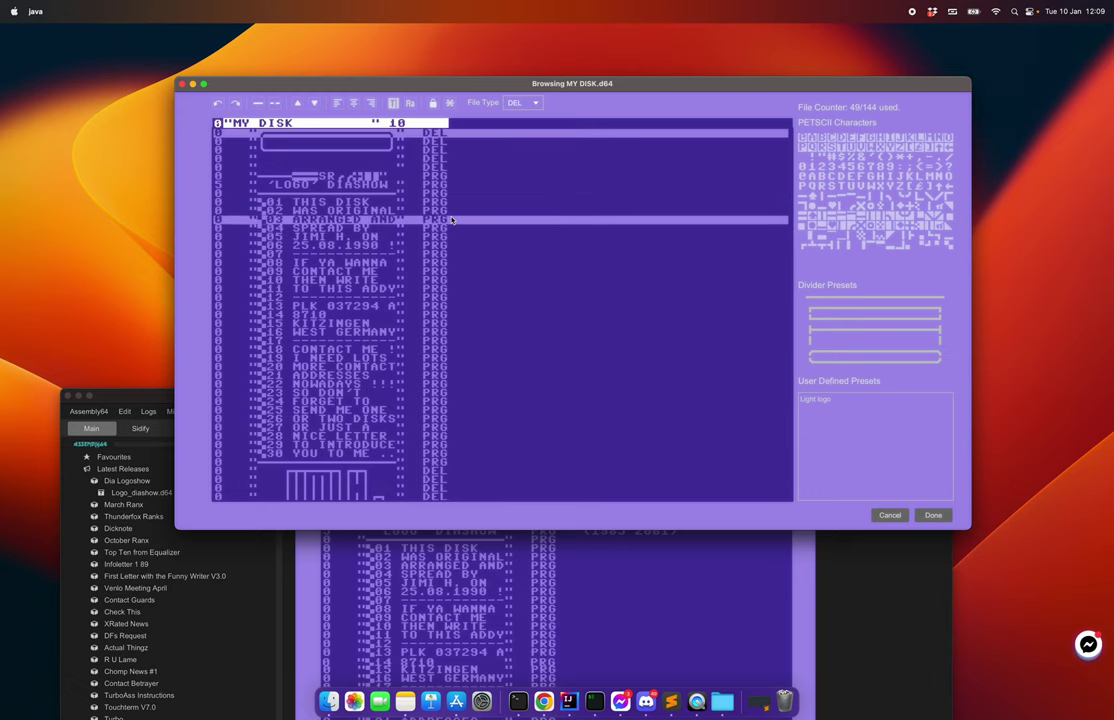
{"action": "left_click", "coordinate": [452, 220]}
{"action": "left_click", "coordinate": [434, 104]}
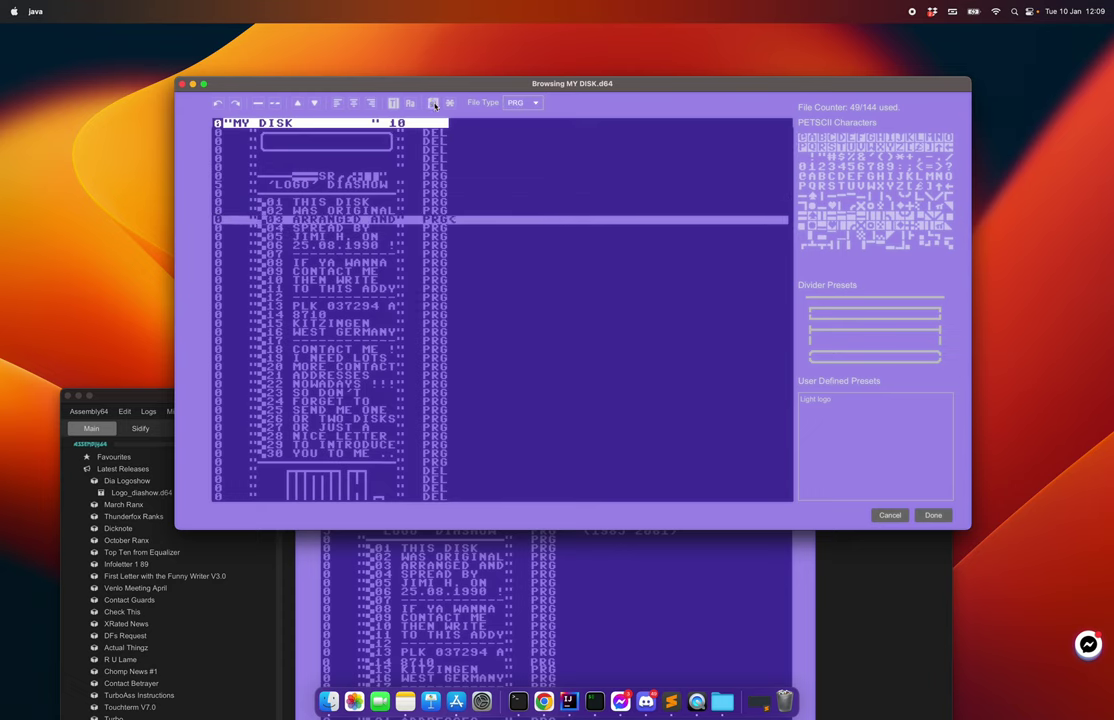
{"action": "left_click", "coordinate": [450, 104]}
{"action": "left_click", "coordinate": [450, 104]}
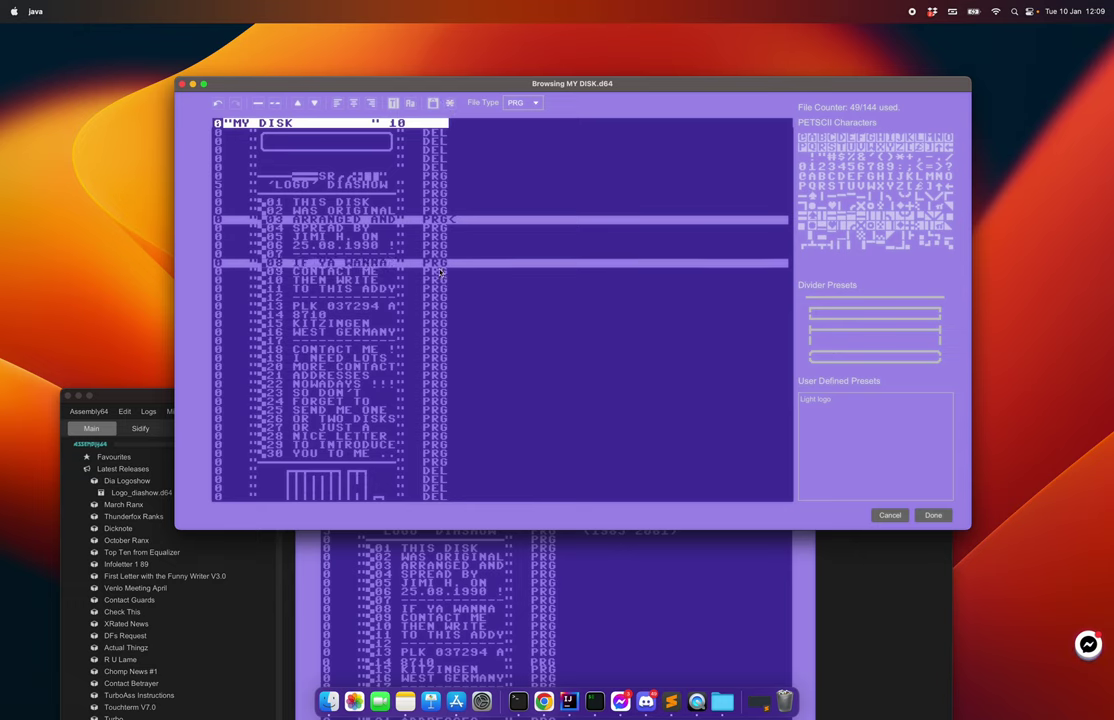
Change the second blank row below the rounded box to file type PRG and set its file size to 10
{"action": "left_click", "coordinate": [485, 158]}
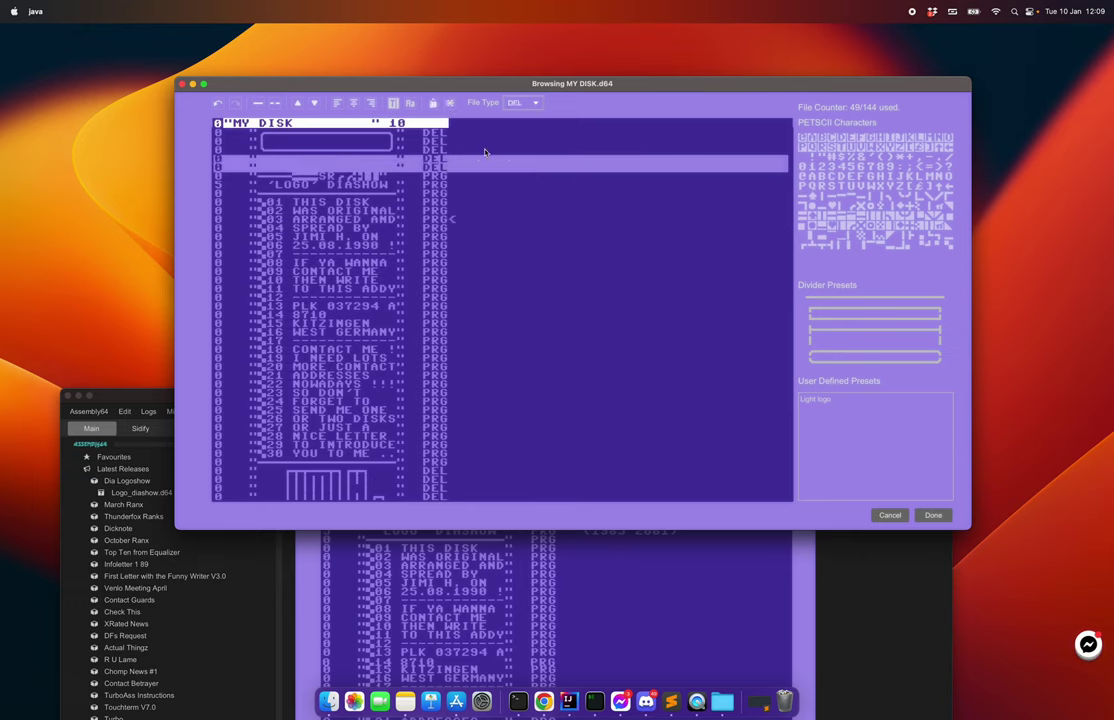
{"action": "left_click", "coordinate": [532, 104]}
{"action": "left_click", "coordinate": [526, 107]}
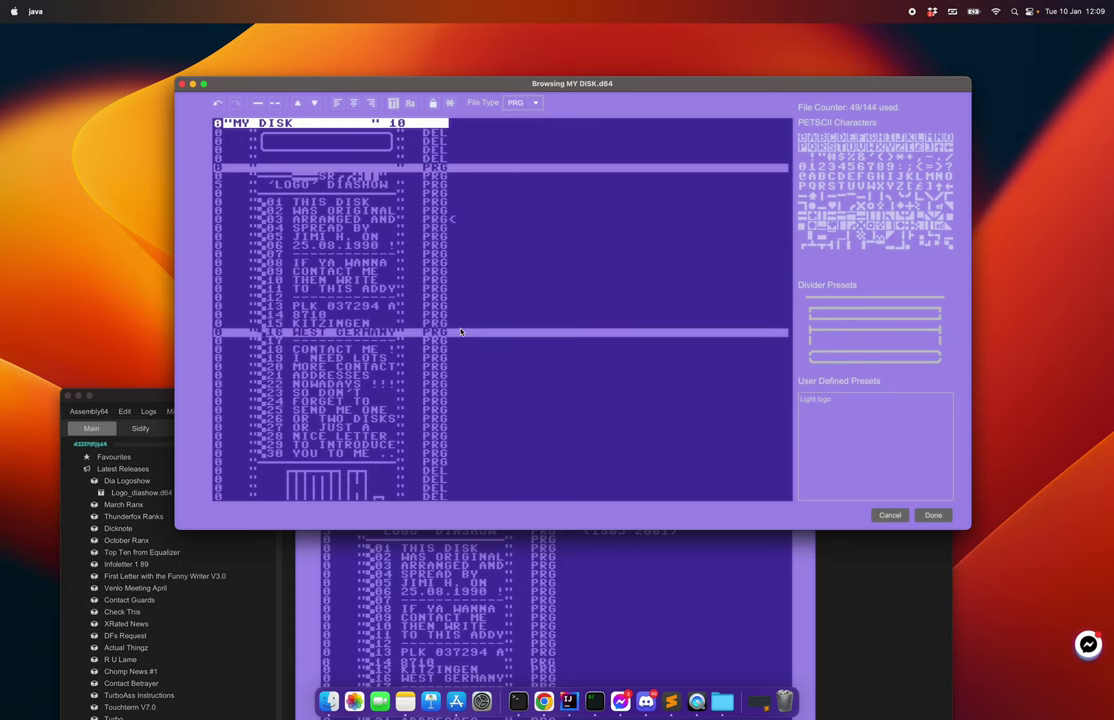
{"action": "left_click", "coordinate": [219, 167]}
{"action": "type", "text": "10"}
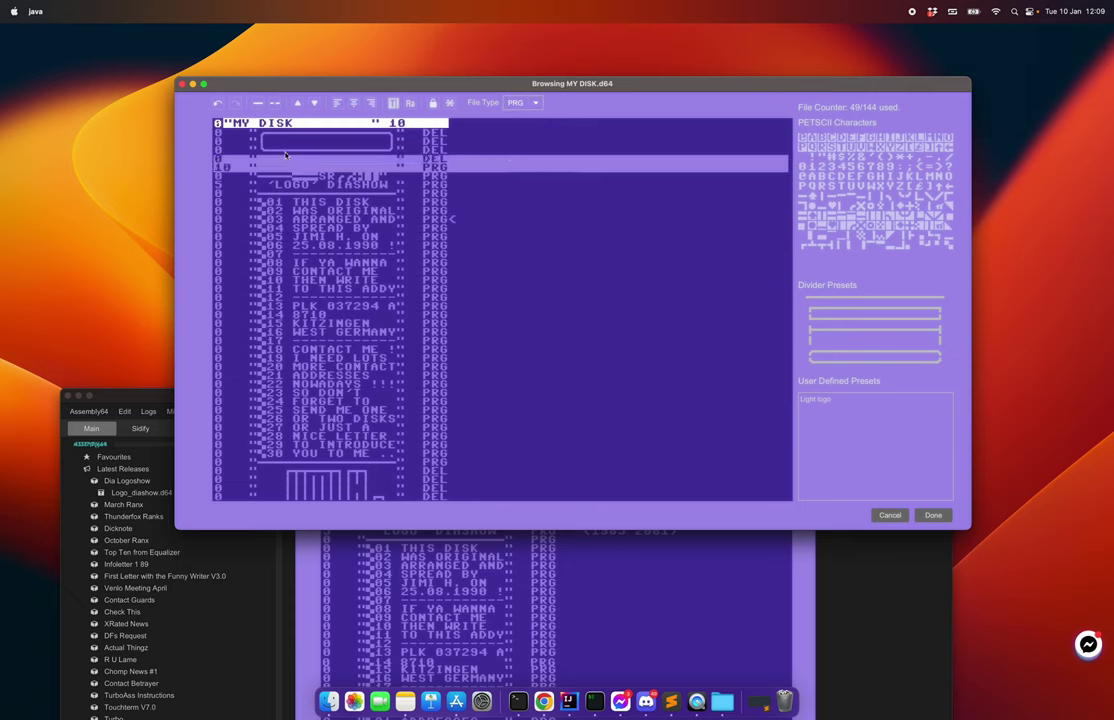
Rename the disk title to TEST and undo the change
{"action": "left_click", "coordinate": [297, 124]}
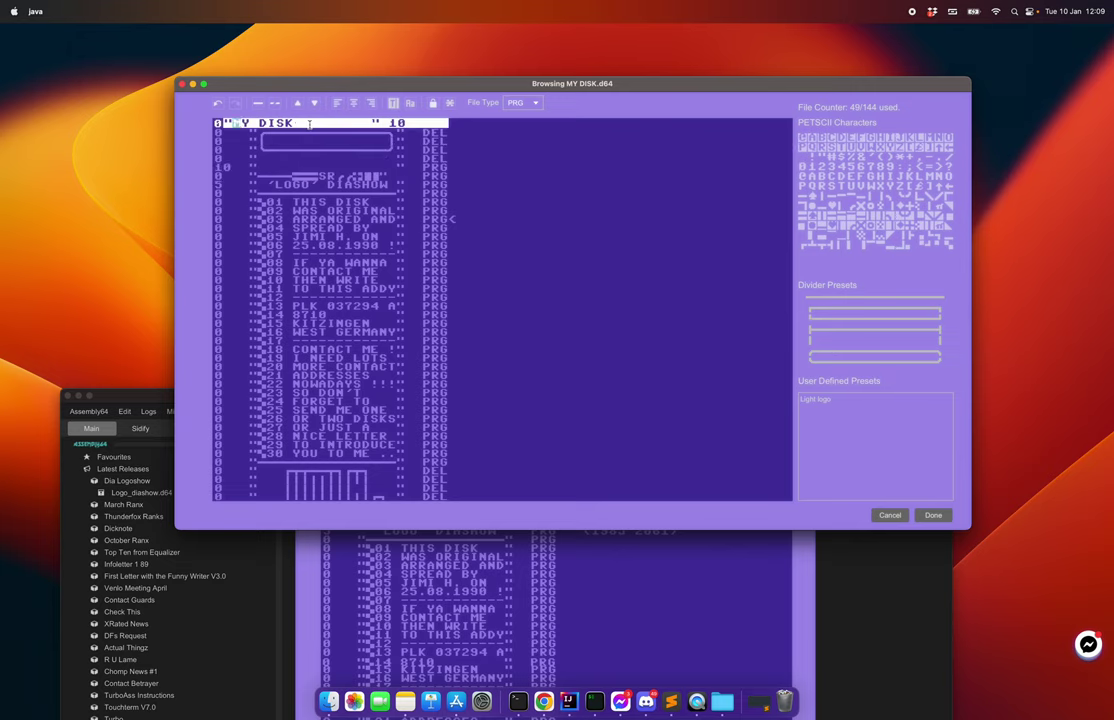
{"action": "left_click_drag", "start_coordinate": [313, 123], "coordinate": [228, 124]}
{"action": "type", "text": "TEST"}
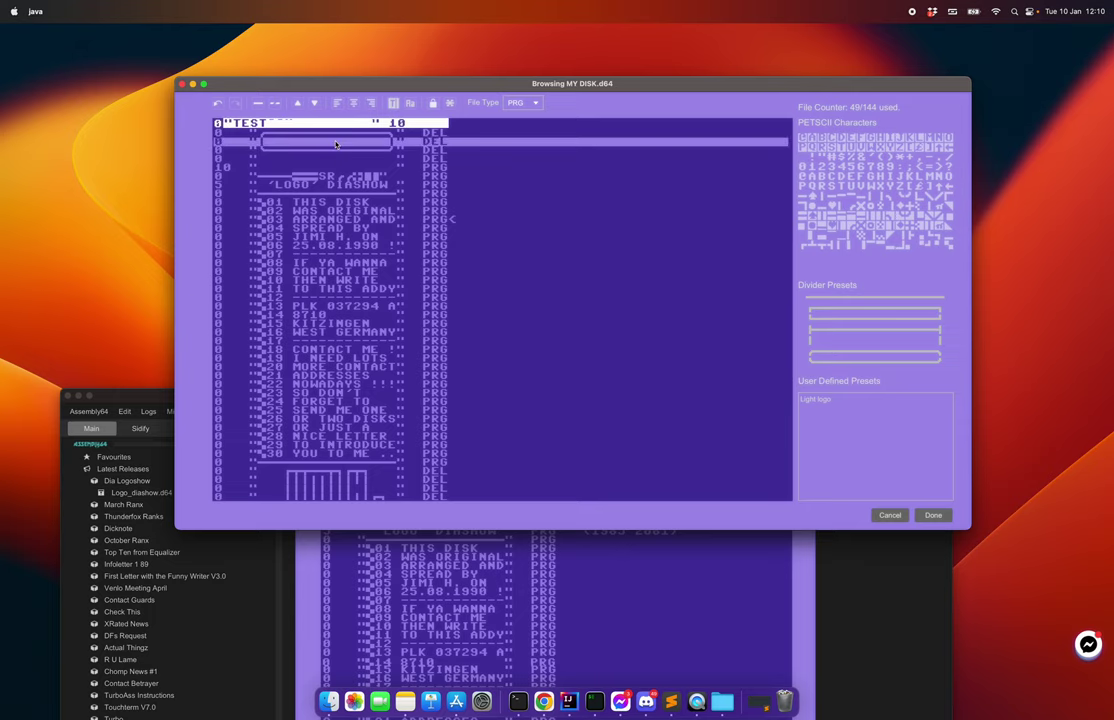
{"action": "left_click", "coordinate": [300, 160]}
{"action": "key", "text": "super+z"}
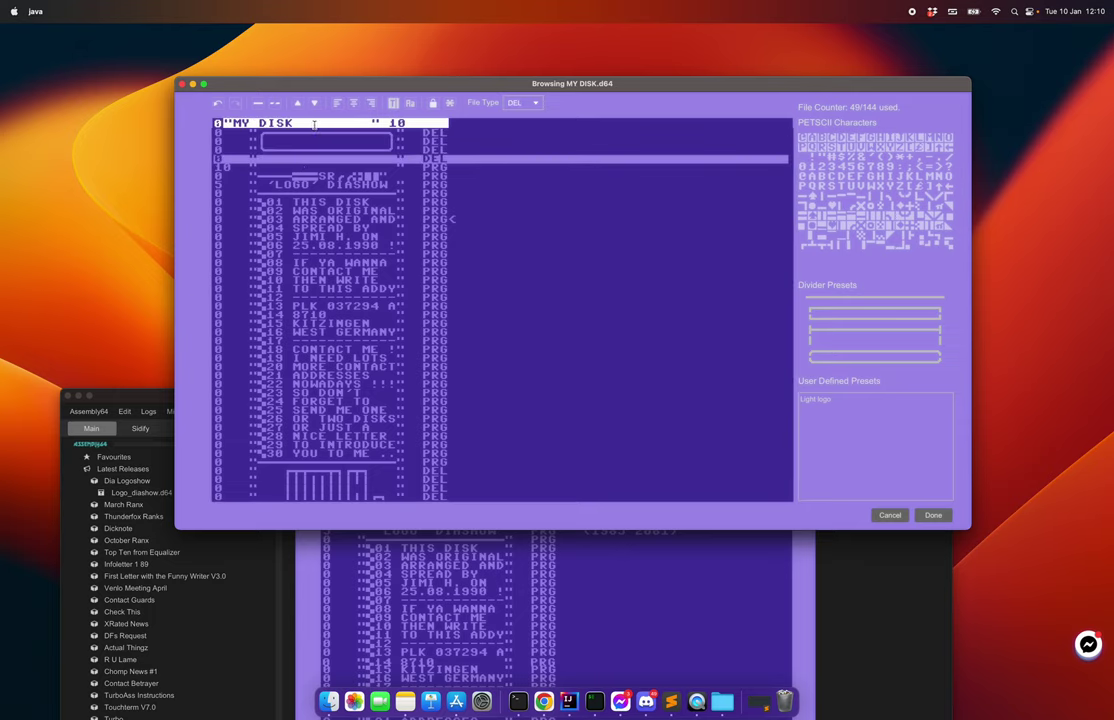
Replace the disk title in the directory header with TEST and set the disk ID to 12
{"action": "left_click", "coordinate": [314, 124]}
{"action": "key", "text": "shift+Right"}
{"action": "key", "text": "shift+Right"}
{"action": "key", "text": "shift+Right"}
{"action": "key", "text": "shift+Right"}
{"action": "key", "text": "shift+Right"}
{"action": "key", "text": "shift+Right"}
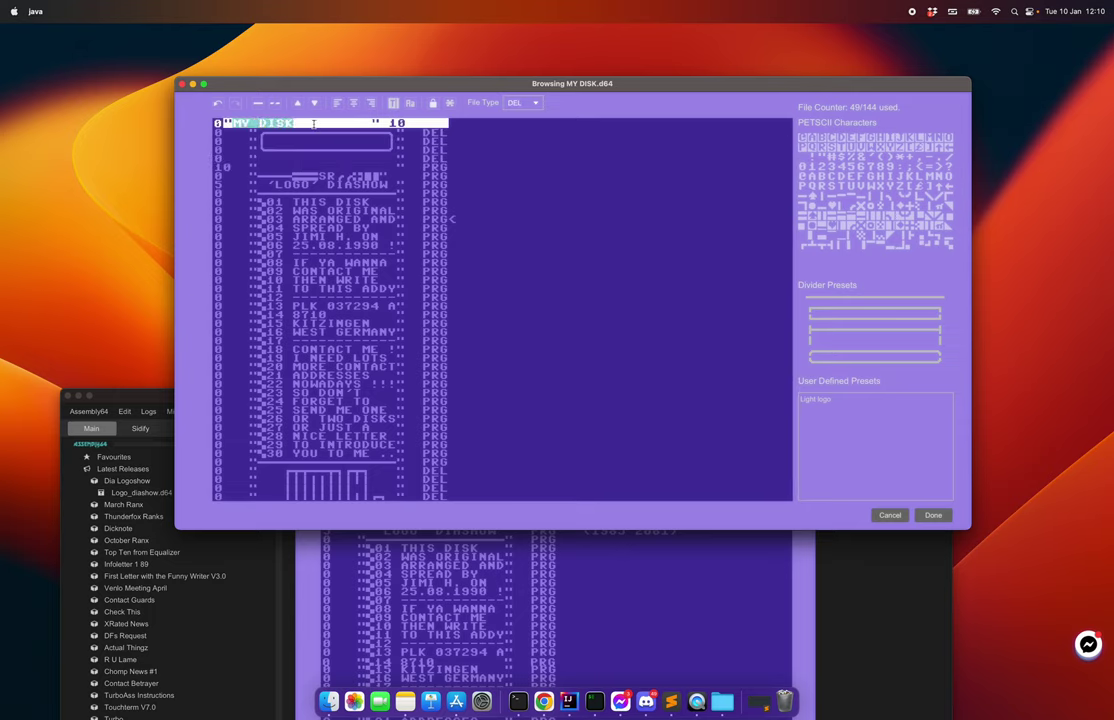
{"action": "type", "text": "TEST"}
{"action": "double_click", "coordinate": [418, 122]}
{"action": "type", "text": "12"}
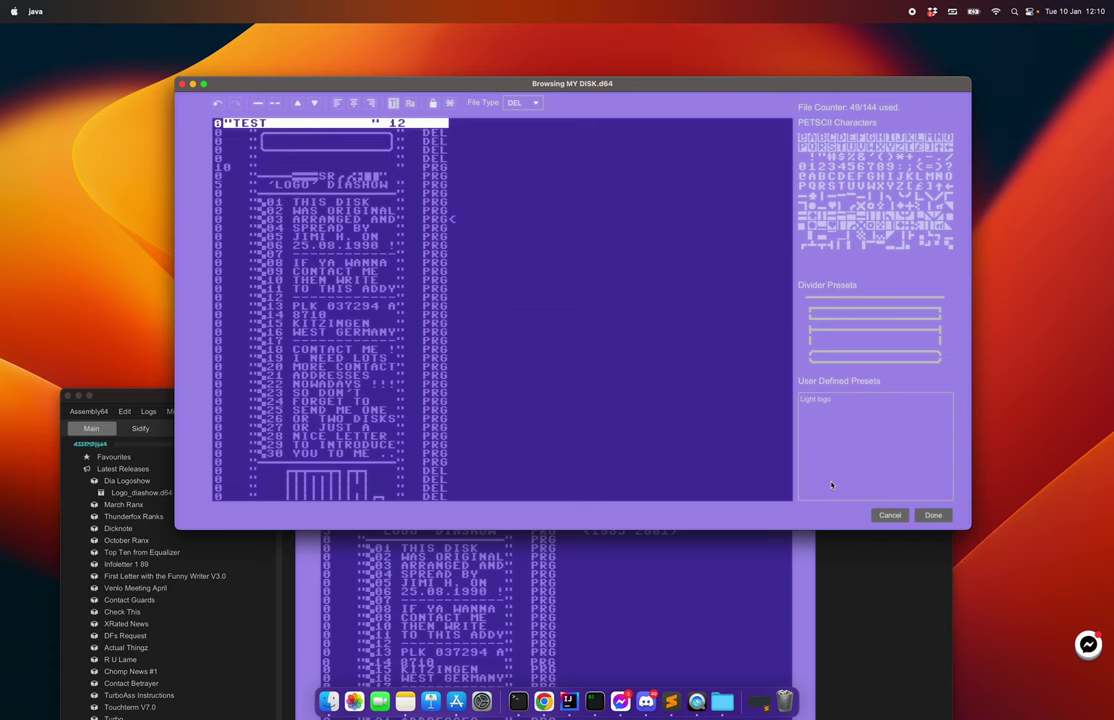
Finish and confirm the directory edits to MY DISK.d64 and close its browsing window
{"action": "left_click", "coordinate": [933, 515]}
{"action": "left_click", "coordinate": [660, 330]}
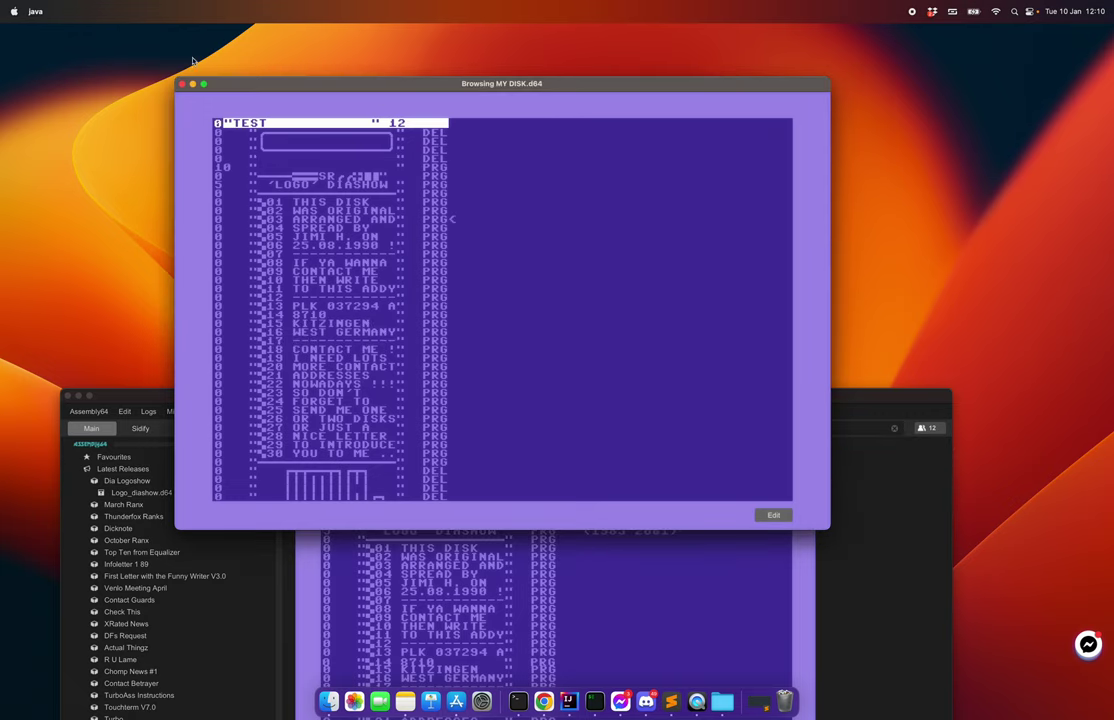
{"action": "left_click", "coordinate": [184, 85]}
Reposition the main window, collapse Latest Releases and review the directory of MY DISK.d64 in Created Disks
{"action": "left_click_drag", "start_coordinate": [315, 394], "coordinate": [340, 52]}
{"action": "left_click", "coordinate": [148, 125]}
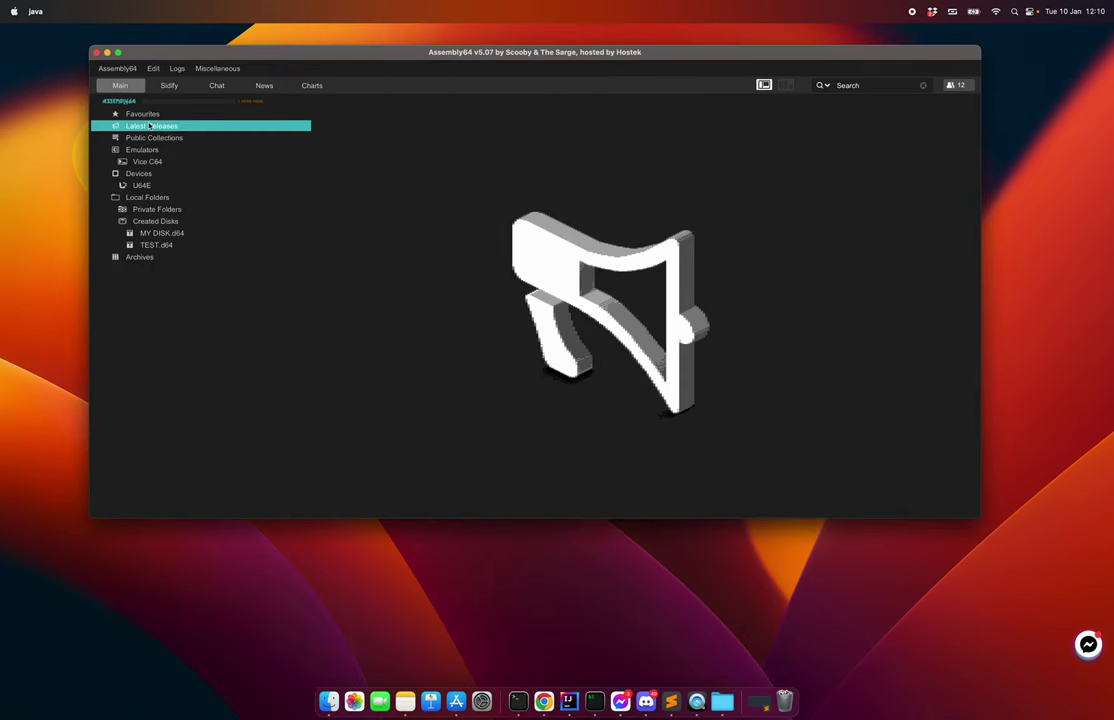
{"action": "left_click", "coordinate": [150, 232]}
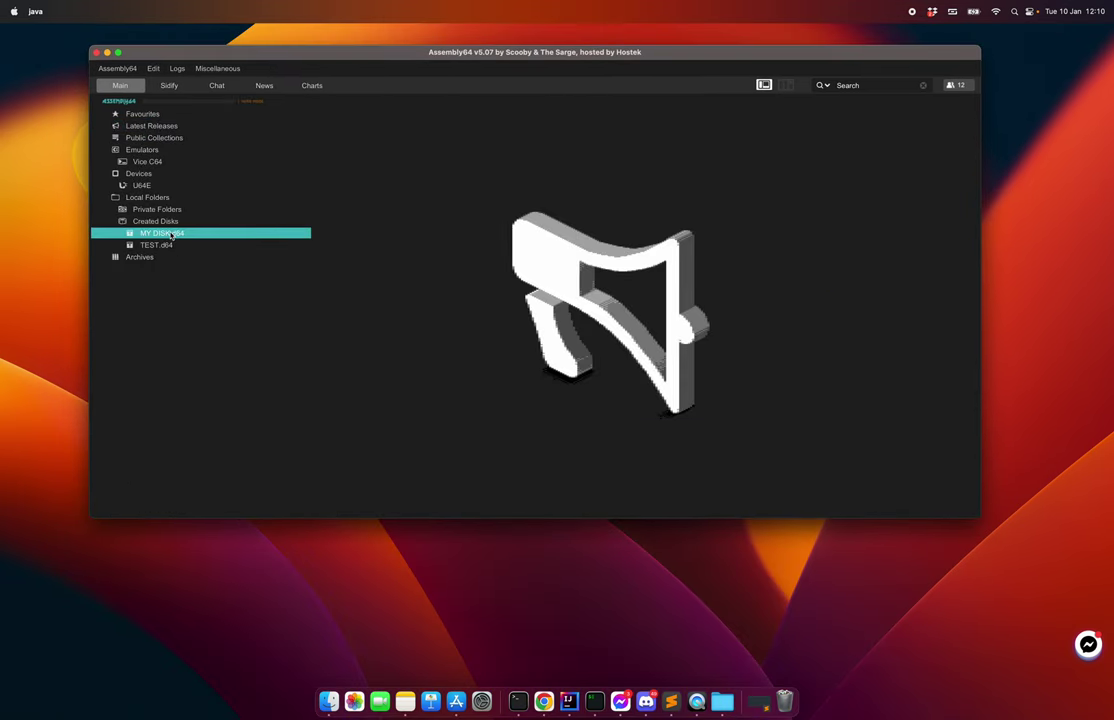
{"action": "scroll", "coordinate": [490, 257], "scroll_direction": "down", "scroll_amount": 5}
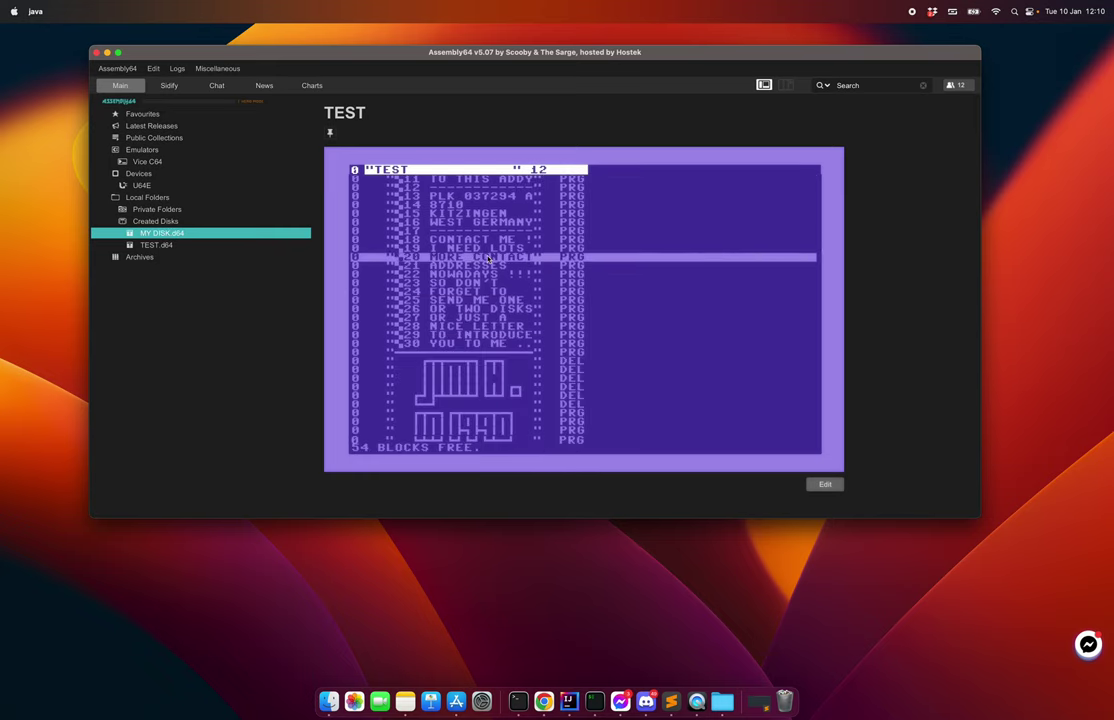
{"action": "scroll", "coordinate": [489, 258], "scroll_direction": "up", "scroll_amount": 5}
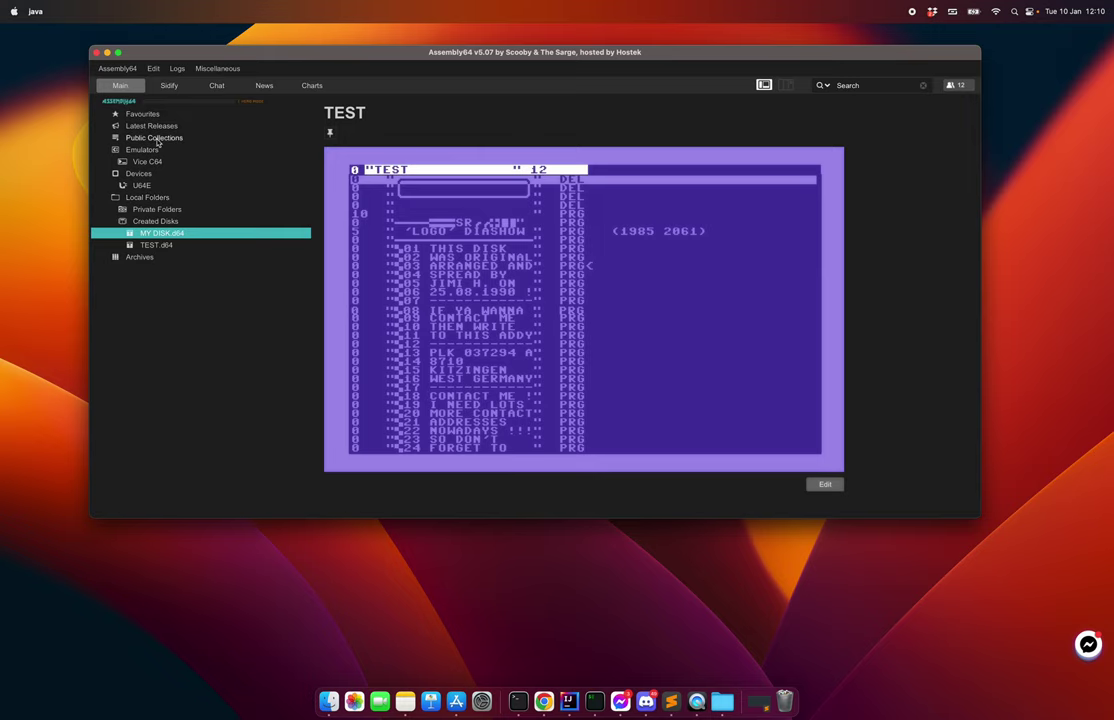
Import StarzPeePee.d64 from the Downloads folder into Created Disks and display its directory
{"action": "right_click", "coordinate": [150, 221]}
{"action": "left_click", "coordinate": [167, 227]}
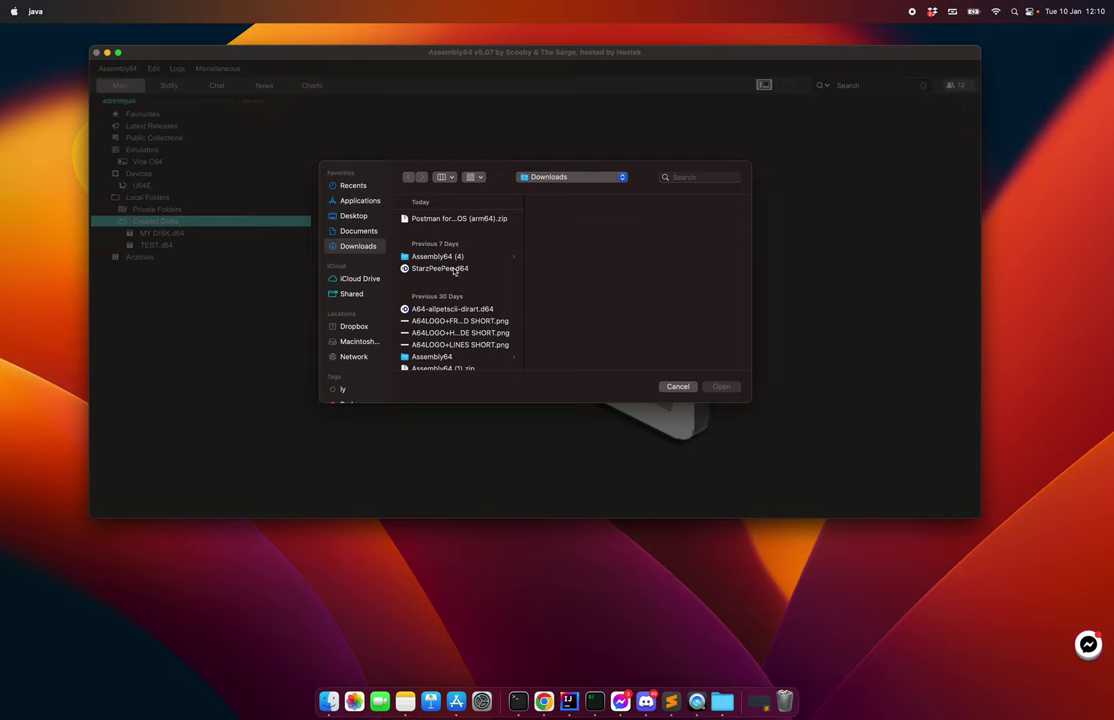
{"action": "double_click", "coordinate": [450, 269]}
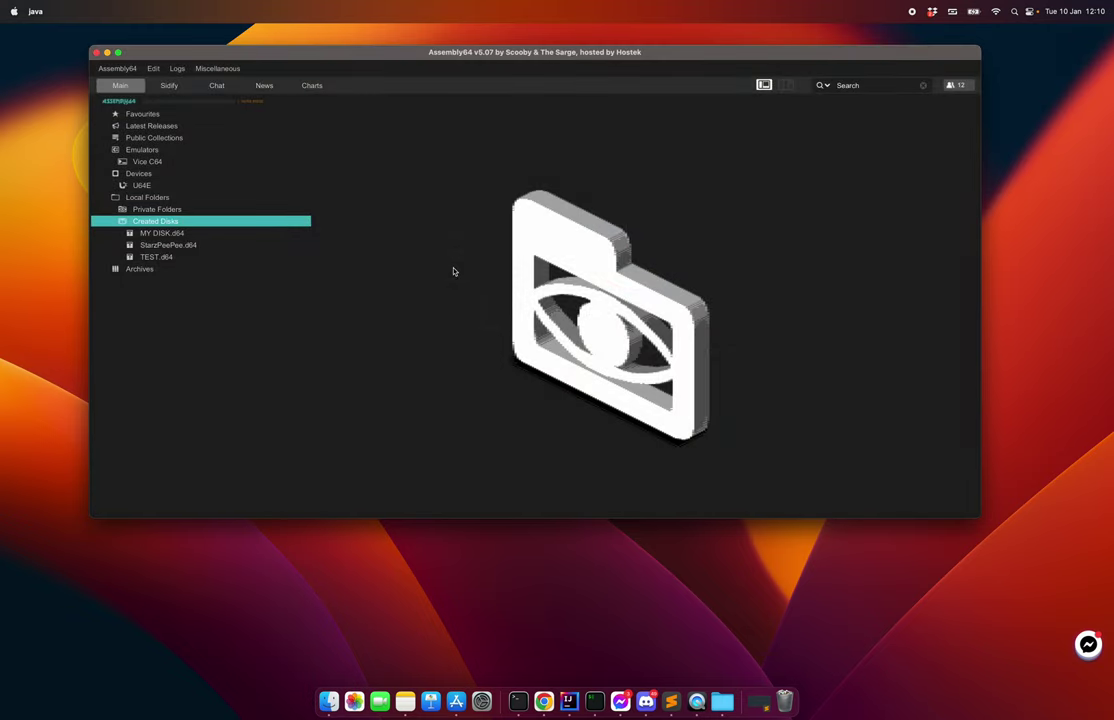
{"action": "left_click", "coordinate": [172, 246]}
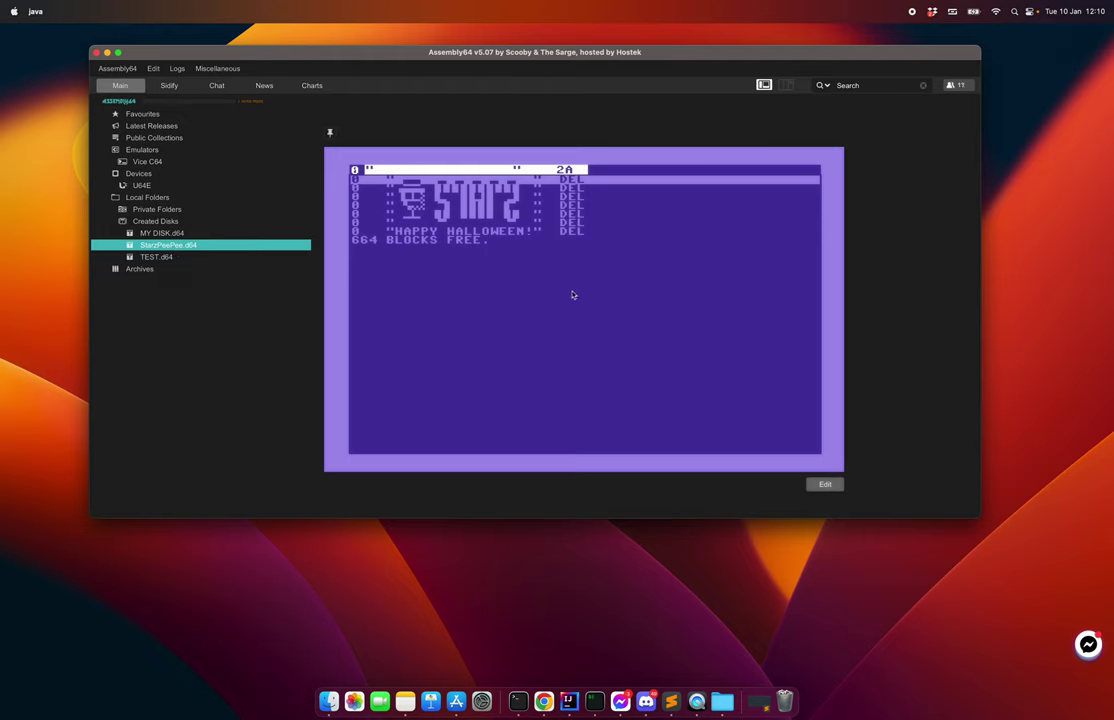
Enable directory editing for StarzPeePee.d64 and examine the editing commands available for its rows
{"action": "right_click", "coordinate": [469, 204]}
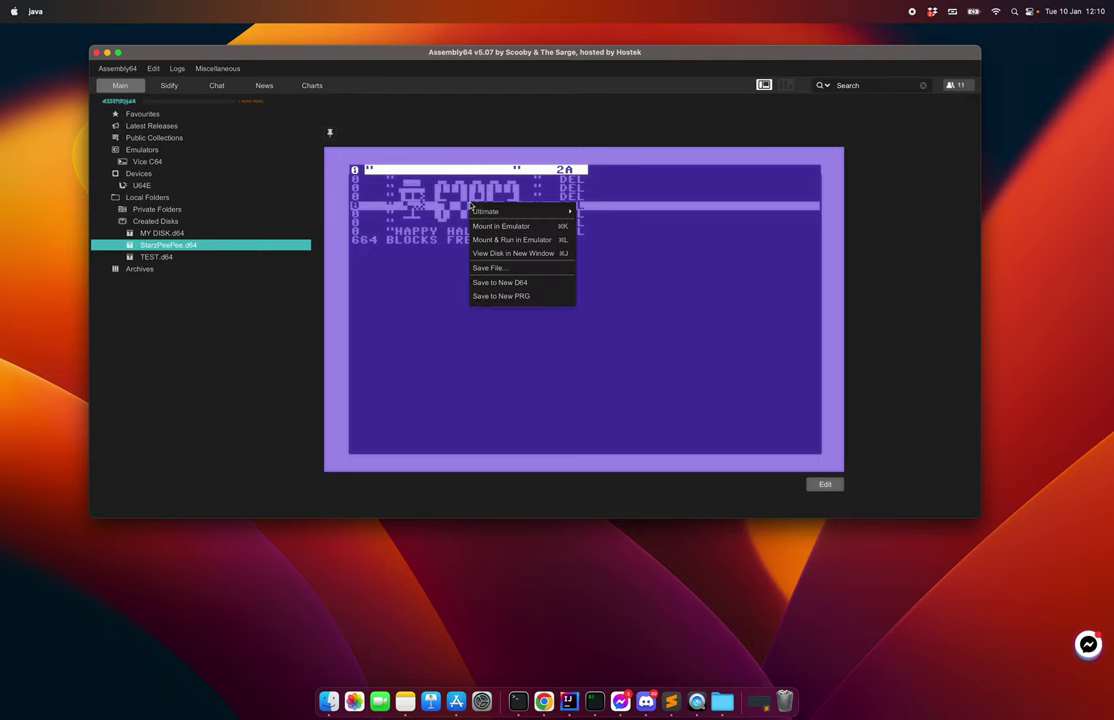
{"action": "left_click", "coordinate": [448, 206]}
{"action": "left_click", "coordinate": [825, 484]}
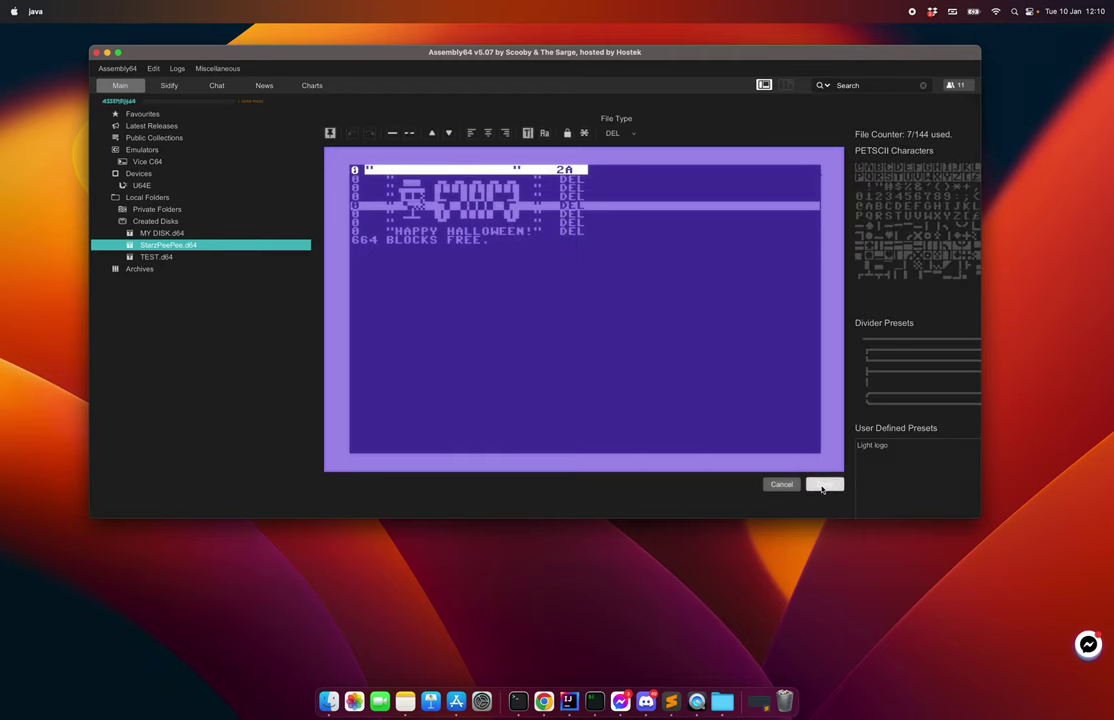
{"action": "right_click", "coordinate": [484, 208]}
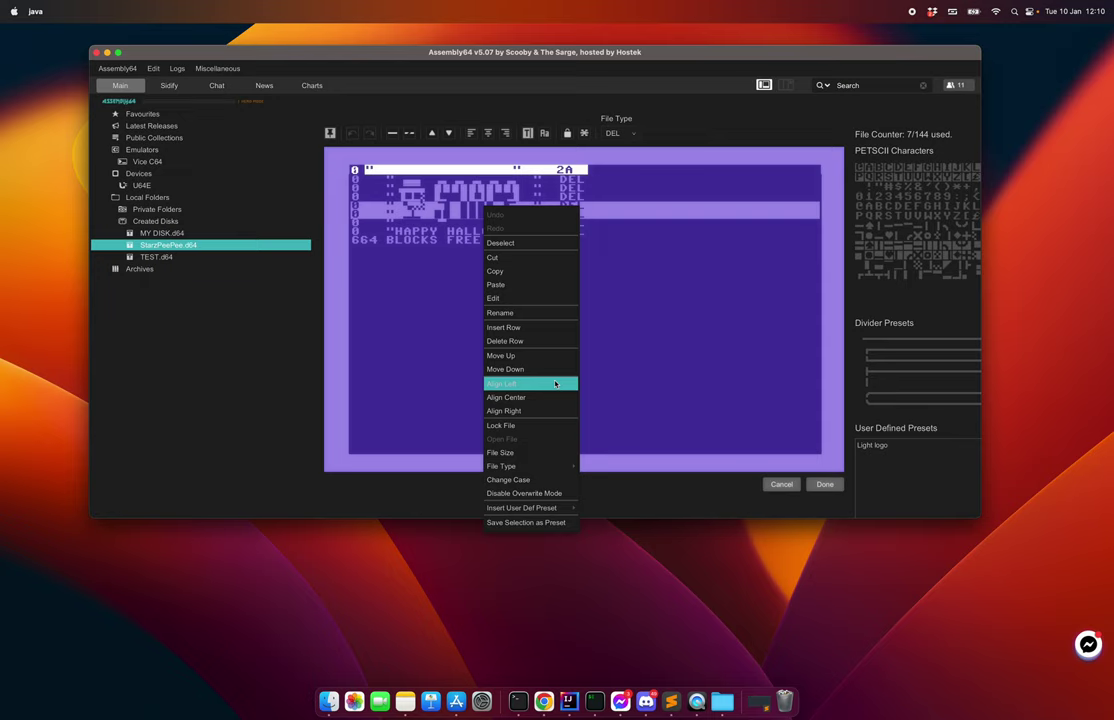
{"action": "left_click", "coordinate": [443, 244]}
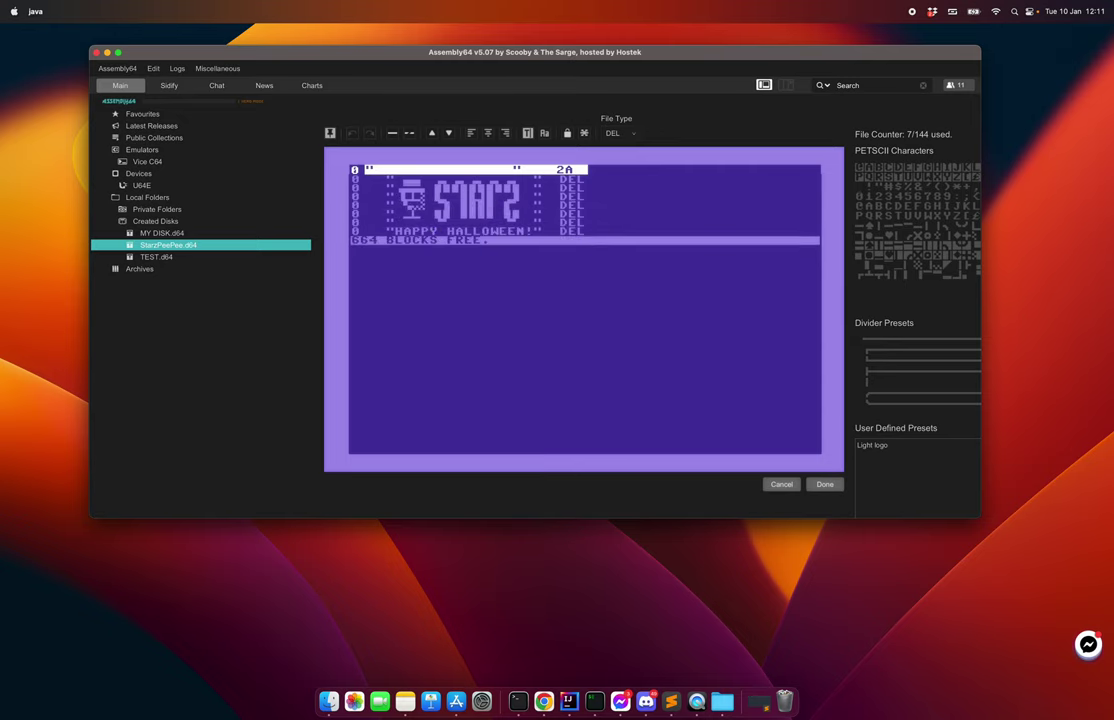
Expand Latest Releases, select Logo_diashow.d64 and confirm cancelling the directory editing of StarzPeePee.d64
{"action": "left_click", "coordinate": [155, 115]}
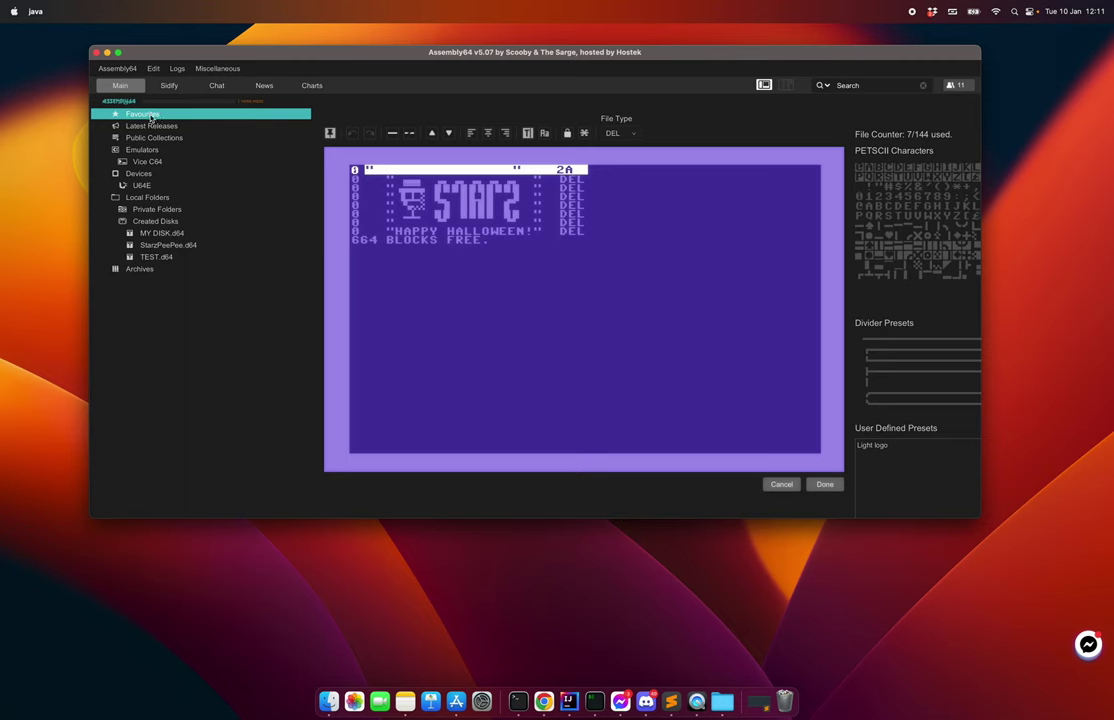
{"action": "left_click", "coordinate": [152, 127]}
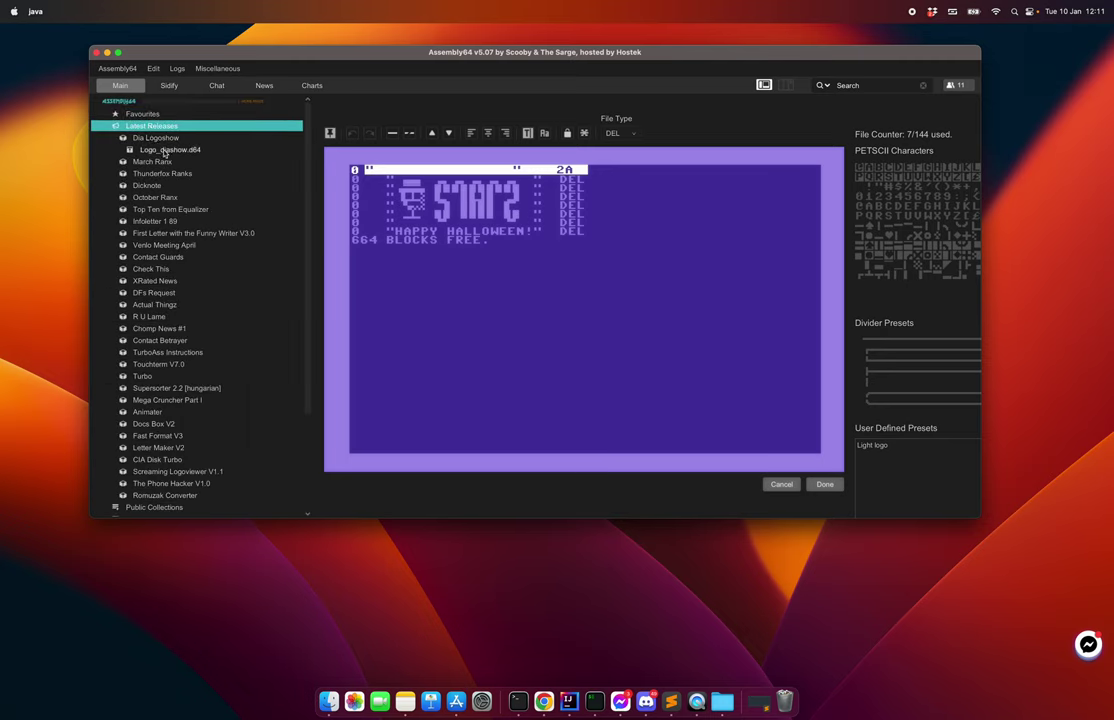
{"action": "left_click", "coordinate": [166, 151]}
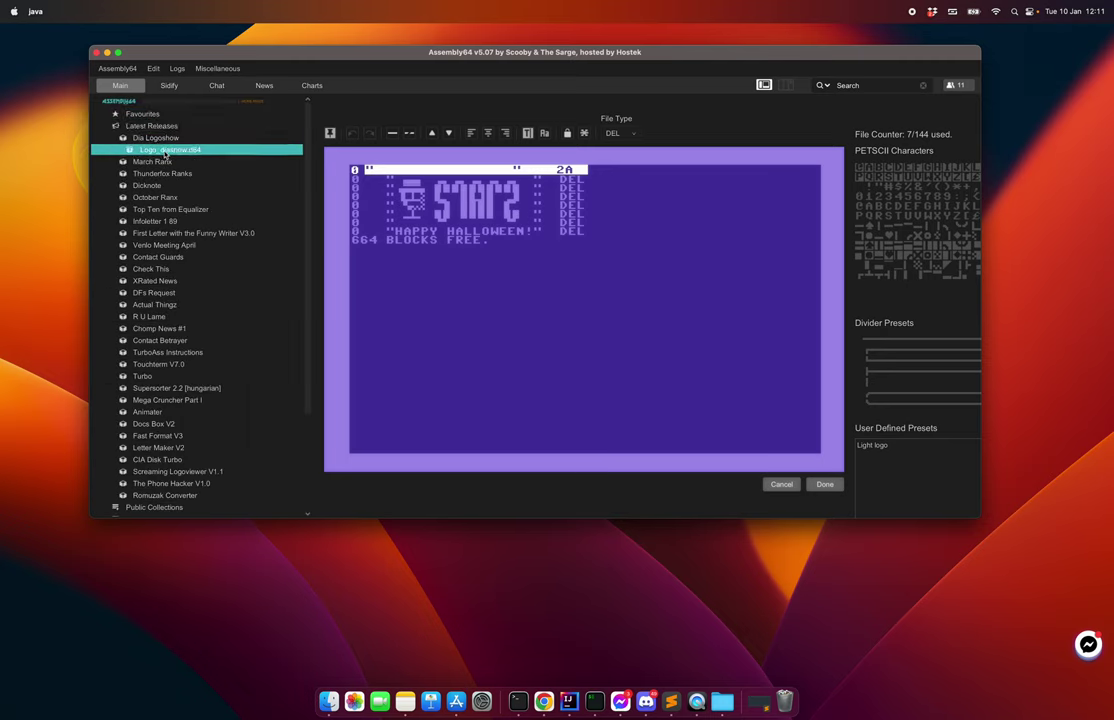
{"action": "left_click", "coordinate": [781, 484]}
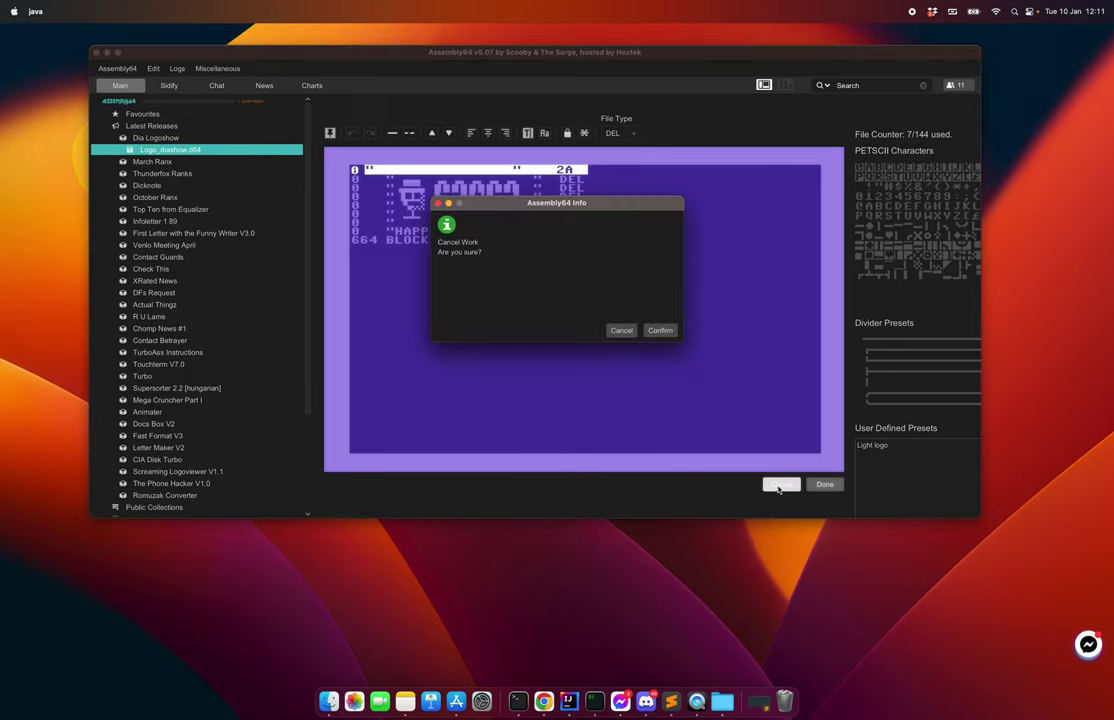
{"action": "left_click", "coordinate": [659, 330]}
Add the Dia Logoshow release's Logo_diashow.d64 to Created Disks and collapse Latest Releases
{"action": "left_click", "coordinate": [184, 151]}
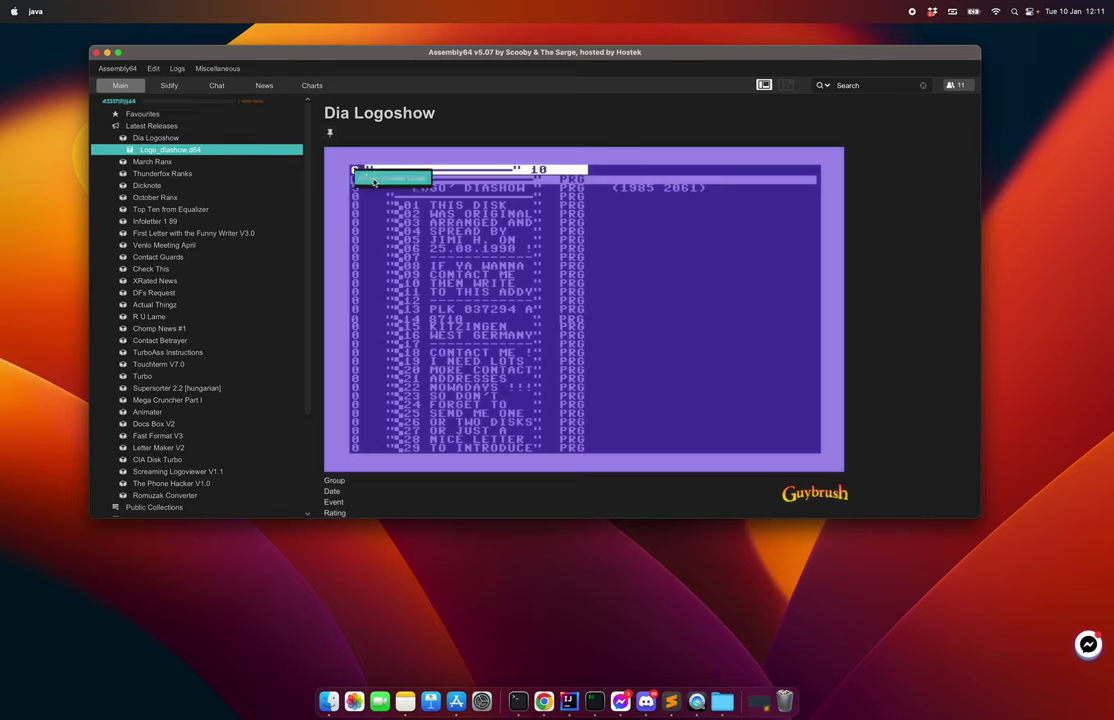
{"action": "left_click", "coordinate": [374, 181]}
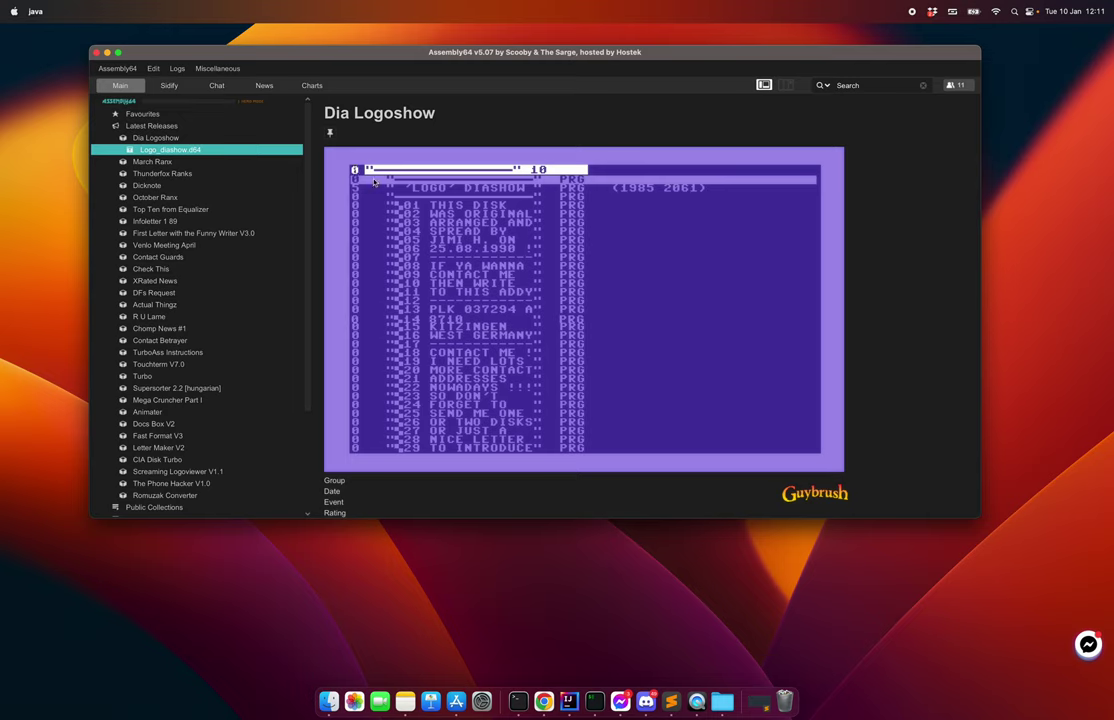
{"action": "left_click", "coordinate": [170, 129]}
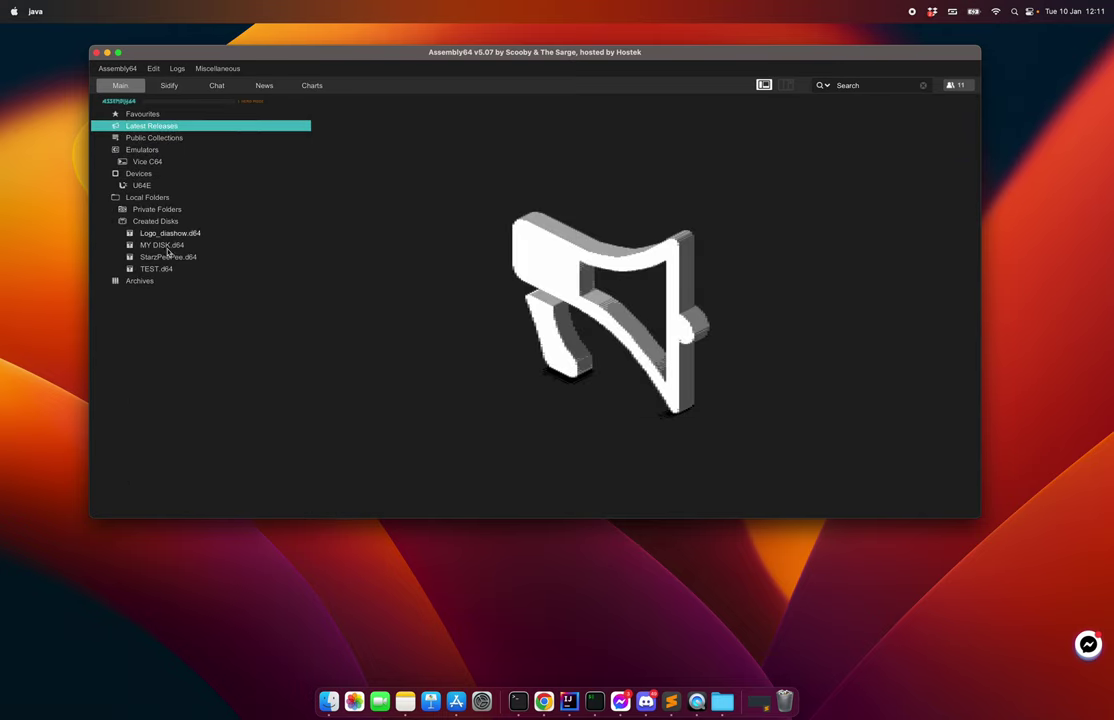
Open the Created Disks copy of Logo_diashow.d64 for directory editing and save the disk
{"action": "left_click", "coordinate": [196, 233]}
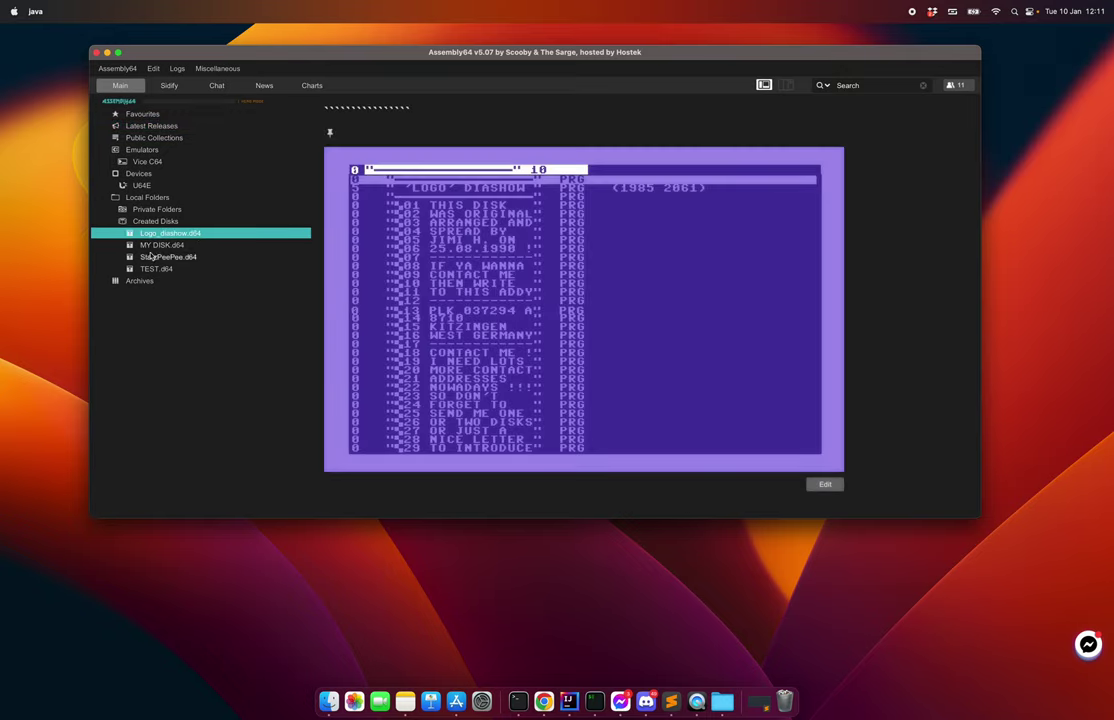
{"action": "left_click", "coordinate": [825, 484]}
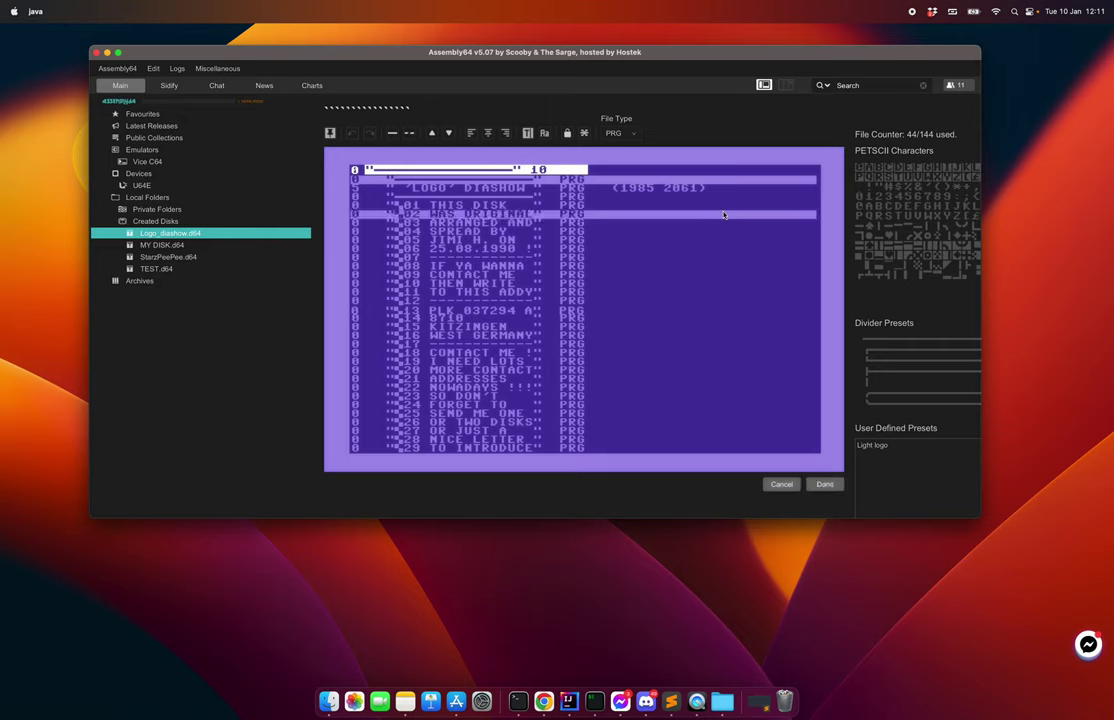
{"action": "left_click", "coordinate": [656, 199]}
{"action": "left_click", "coordinate": [582, 233]}
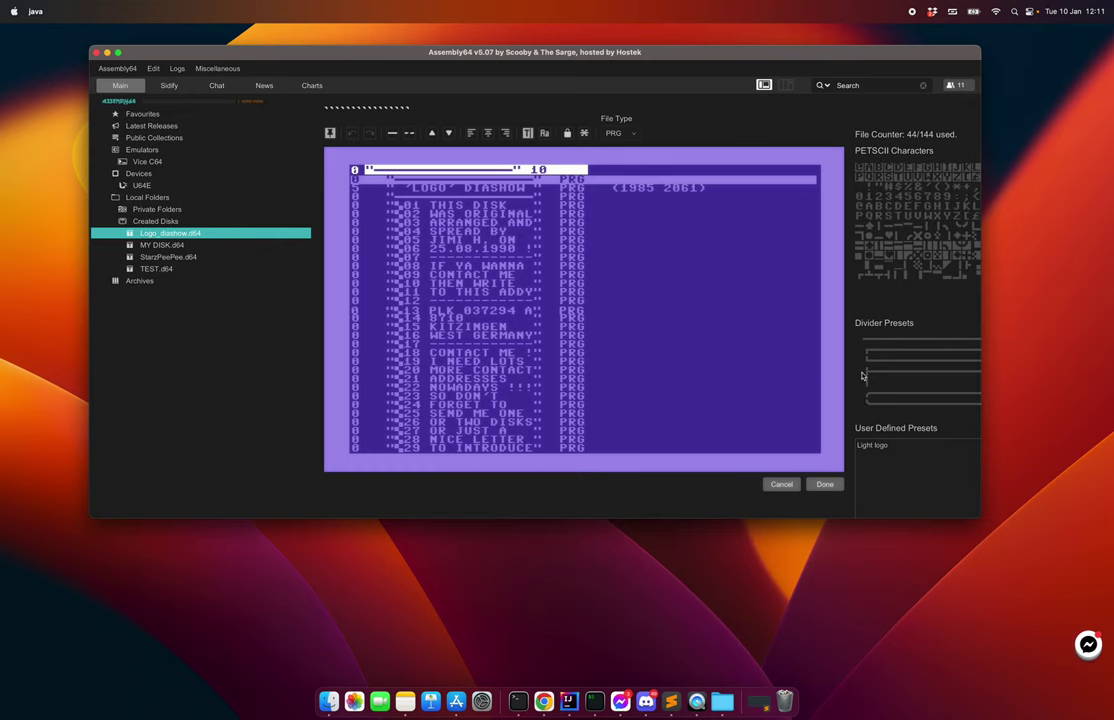
{"action": "left_click", "coordinate": [824, 485]}
{"action": "left_click", "coordinate": [824, 485]}
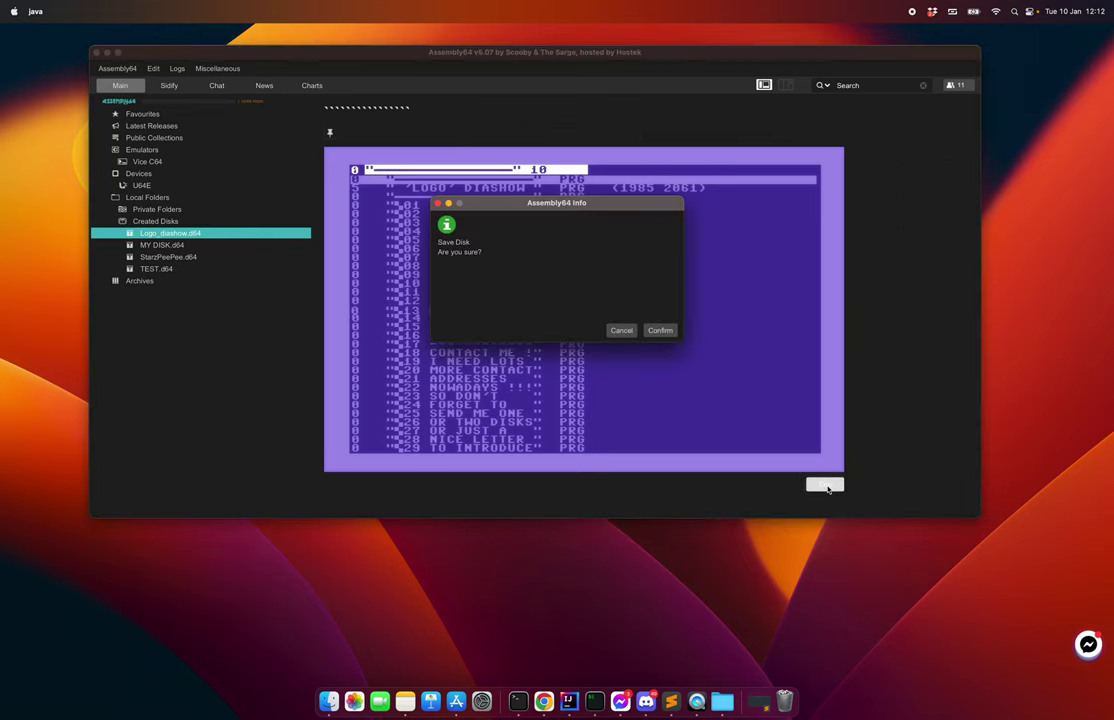
{"action": "left_click", "coordinate": [658, 330]}
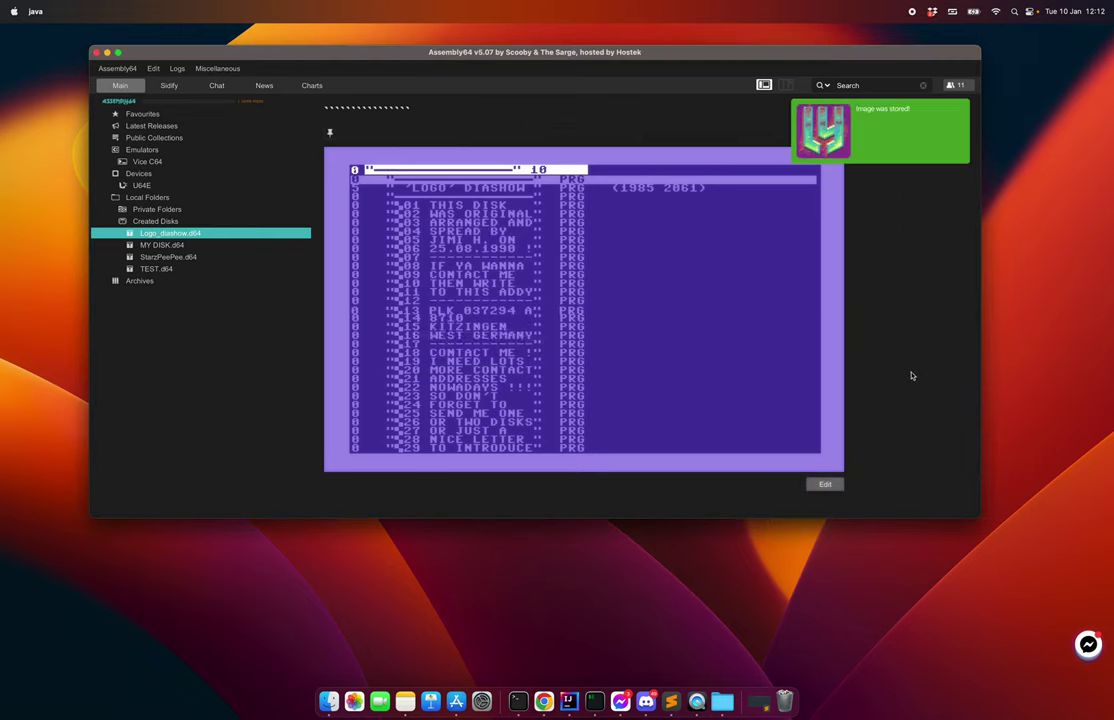